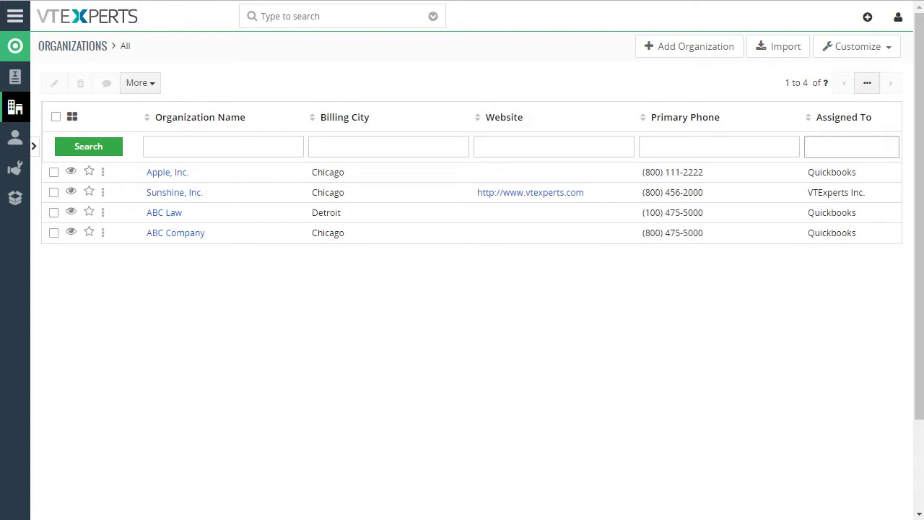
# Step: Open the Sunshine, Inc. organization record from the Organizations list
pyautogui.click(202, 193)
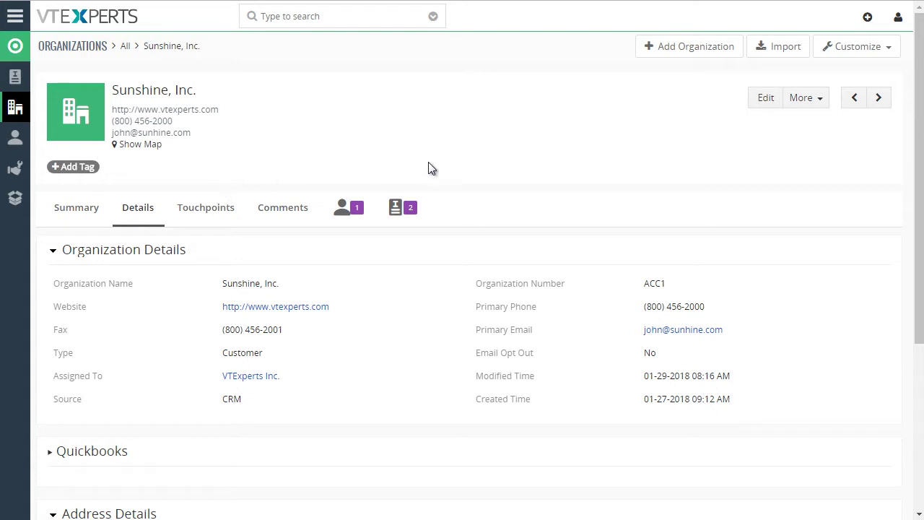
# Step: Start a new invoice from Sunshine, Inc.'s invoices and pick its contact, keeping the existing address
pyautogui.click(407, 210)
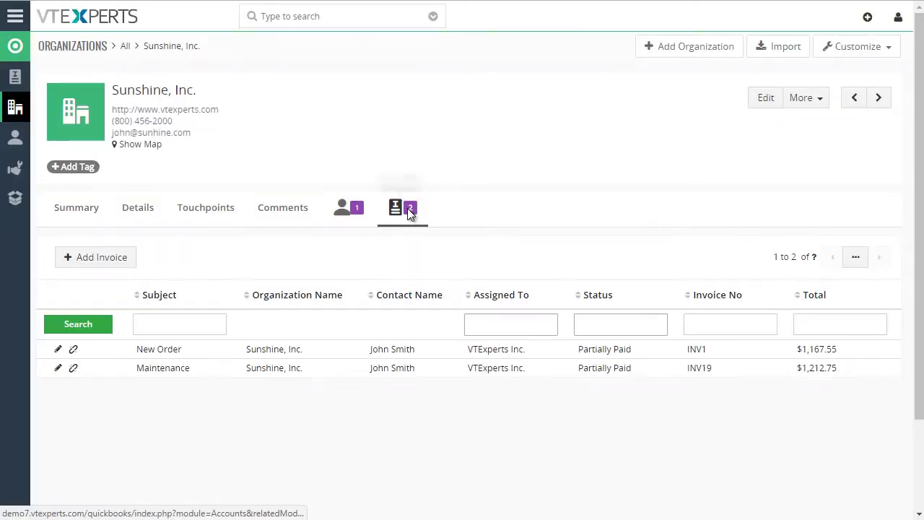
pyautogui.click(110, 260)
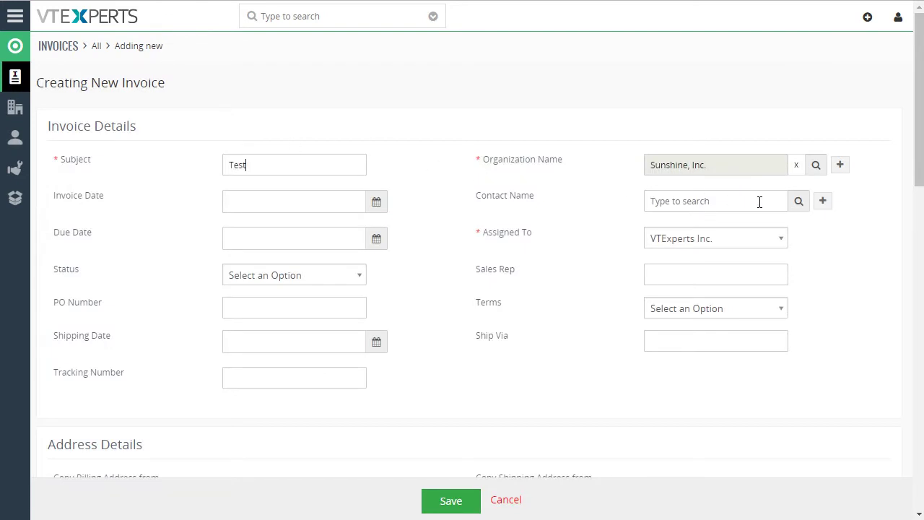
pyautogui.click(799, 201)
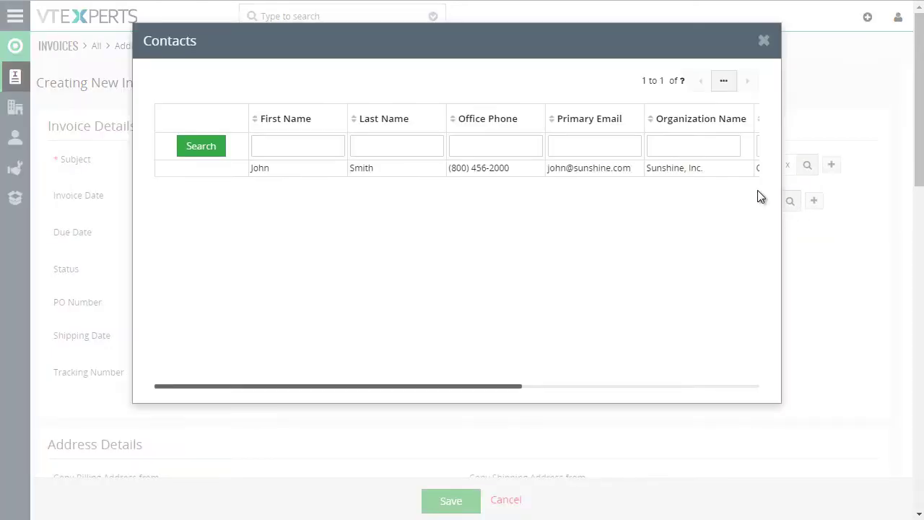
pyautogui.click(260, 171)
pyautogui.click(641, 80)
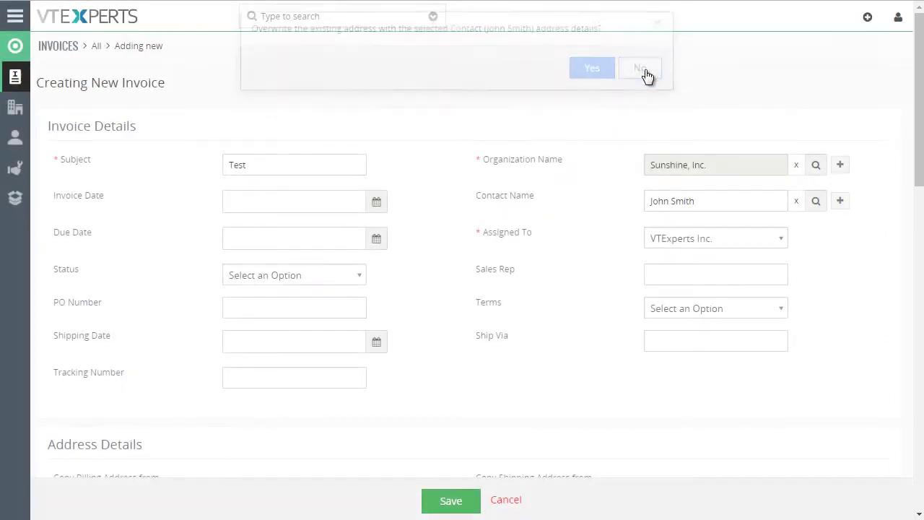
# Step: Set invoice date 01-31-2018 and due date 02-08-2018, and enter the sales rep and PO 2000
pyautogui.click(340, 192)
pyautogui.click(313, 358)
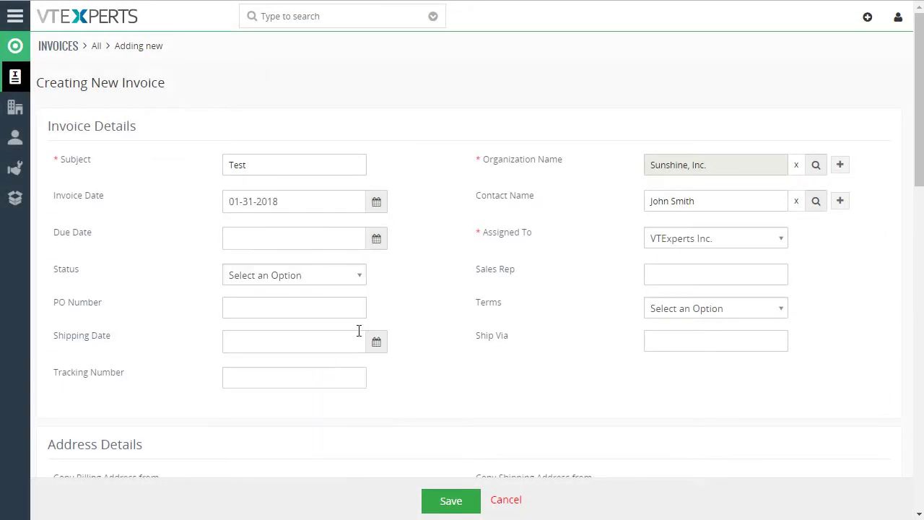
pyautogui.click(297, 238)
pyautogui.click(329, 418)
pyautogui.write('Mikle')
pyautogui.write('PO 2000')
pyautogui.press('Tab')
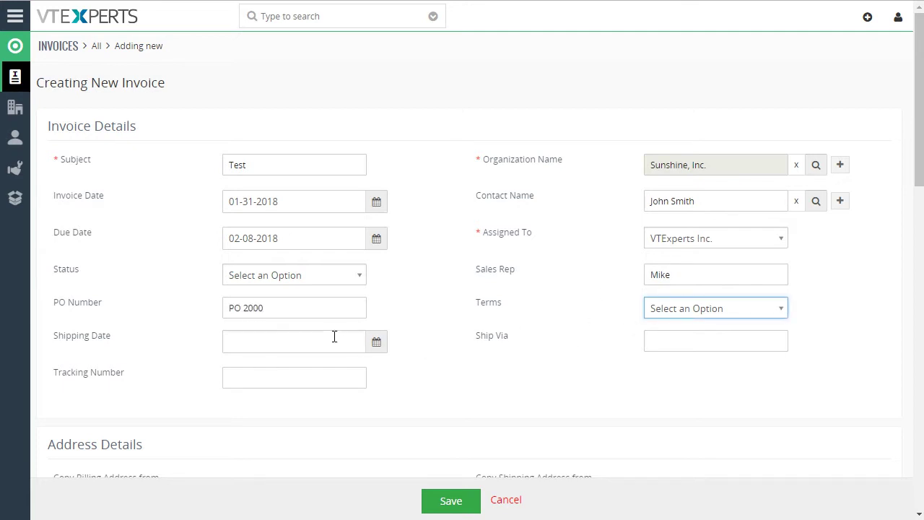
# Step: Set the shipping date to 01-31-2018 and Ship Via and tracking number to TBD
pyautogui.click(283, 340)
pyautogui.click(307, 249)
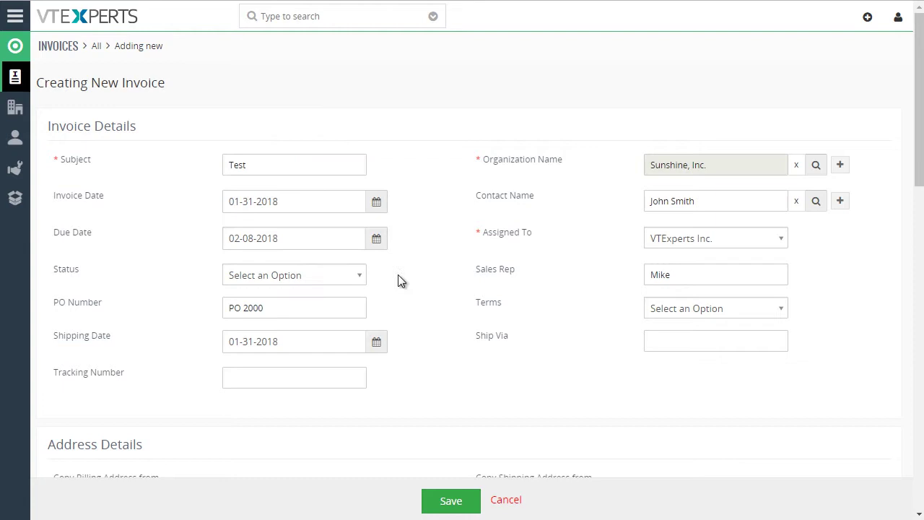
pyautogui.click(676, 343)
pyautogui.write('TBD')
pyautogui.click(307, 386)
pyautogui.write('TBD')
# Step: Add Dell Pro Bundle as the first line item in Item Details
pyautogui.scroll(-3, 404, 347)
pyautogui.scroll(-2, 433, 293)
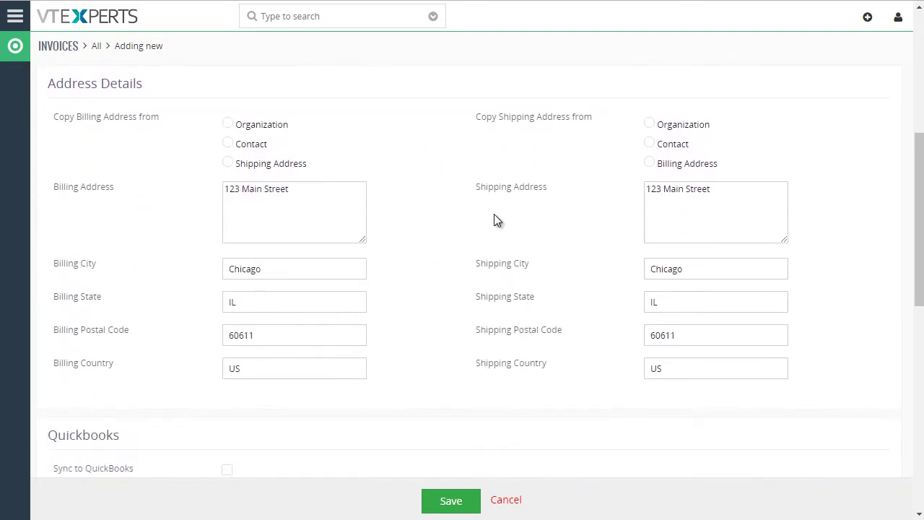
pyautogui.scroll(-4, 436, 253)
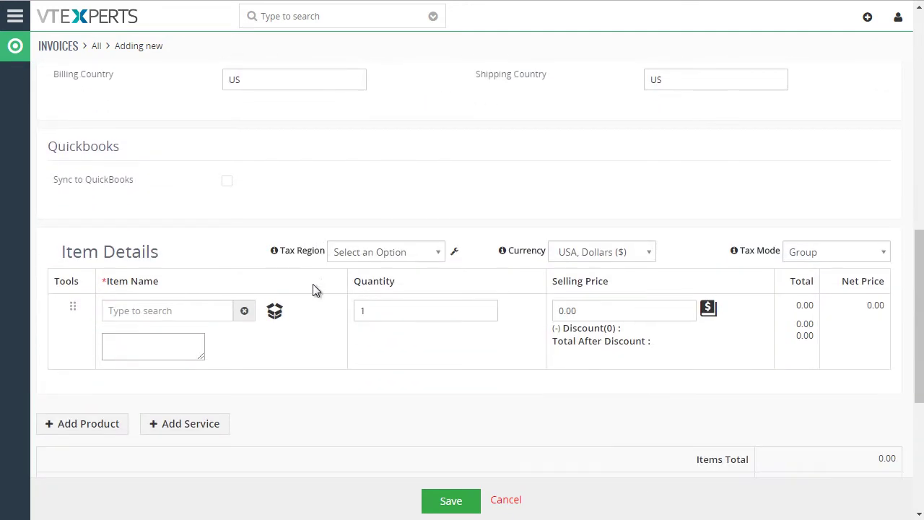
pyautogui.click(274, 311)
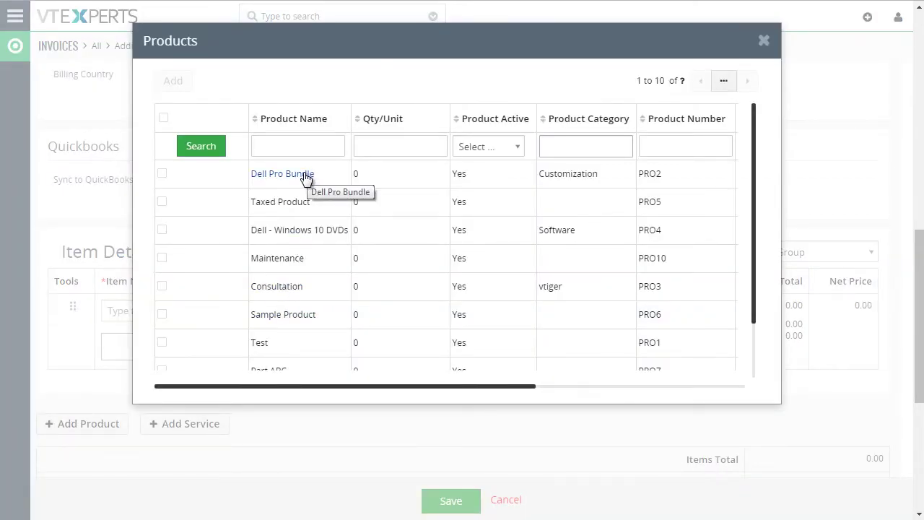
pyautogui.click(305, 174)
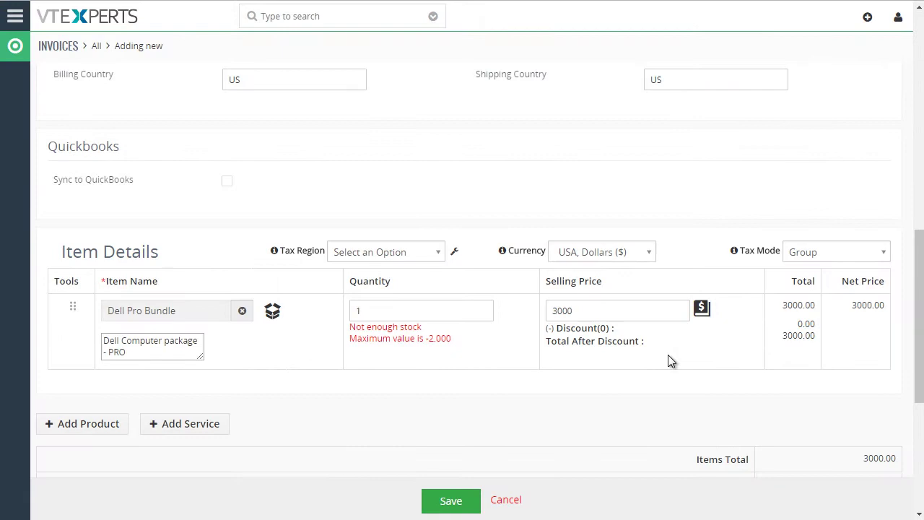
# Step: Add a VTiger Consultation service line with quantity 5
pyautogui.click(182, 426)
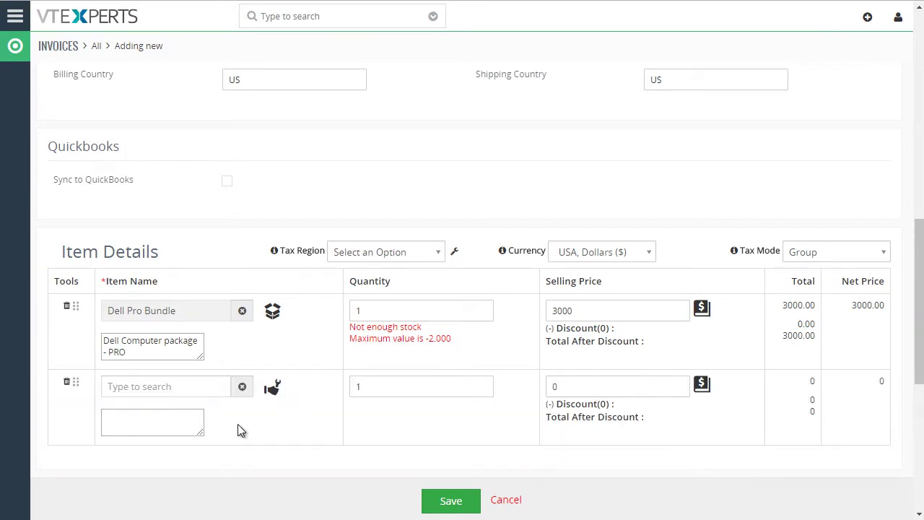
pyautogui.click(271, 386)
pyautogui.click(304, 208)
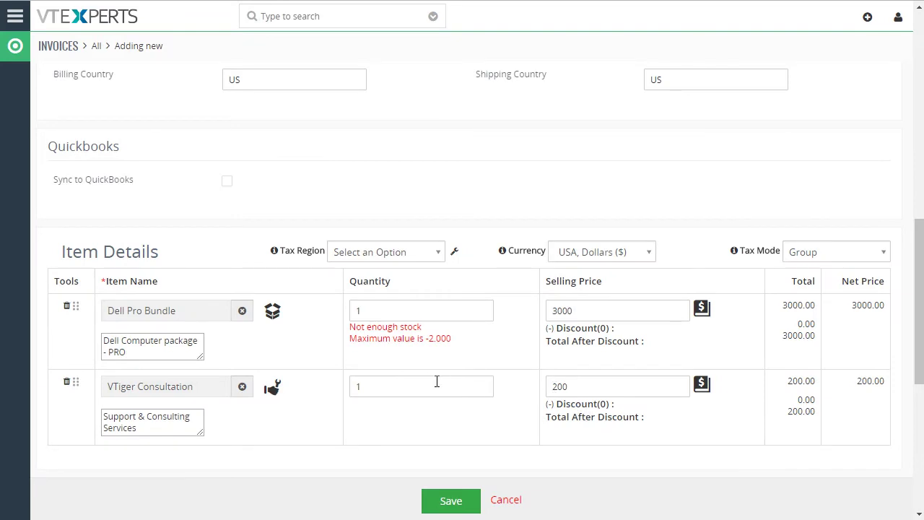
pyautogui.doubleClick(432, 380)
pyautogui.write('5')
pyautogui.scroll(-5, 490, 403)
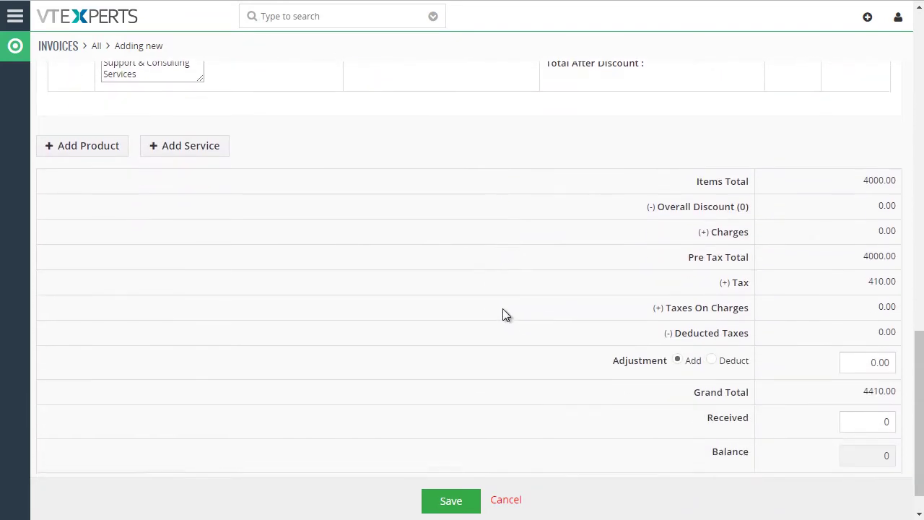
pyautogui.scroll(-1, 503, 309)
pyautogui.scroll(5, 504, 309)
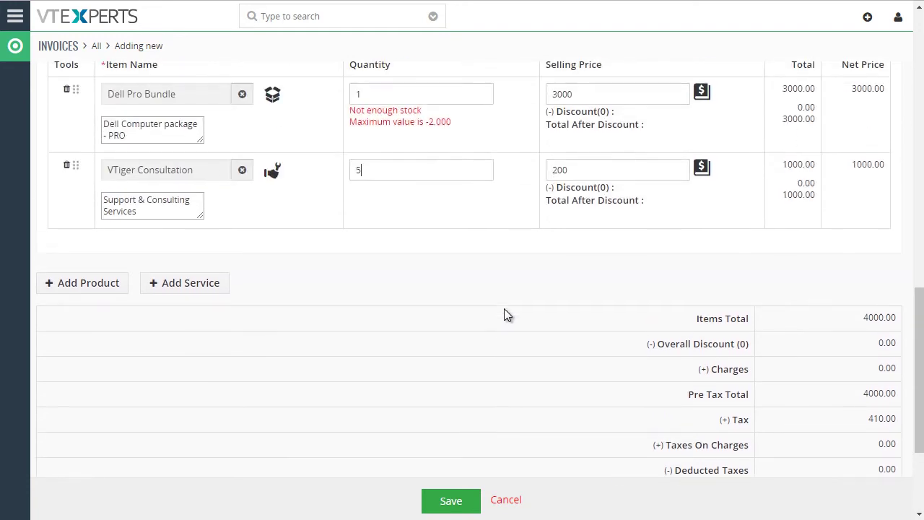
pyautogui.scroll(1, 489, 272)
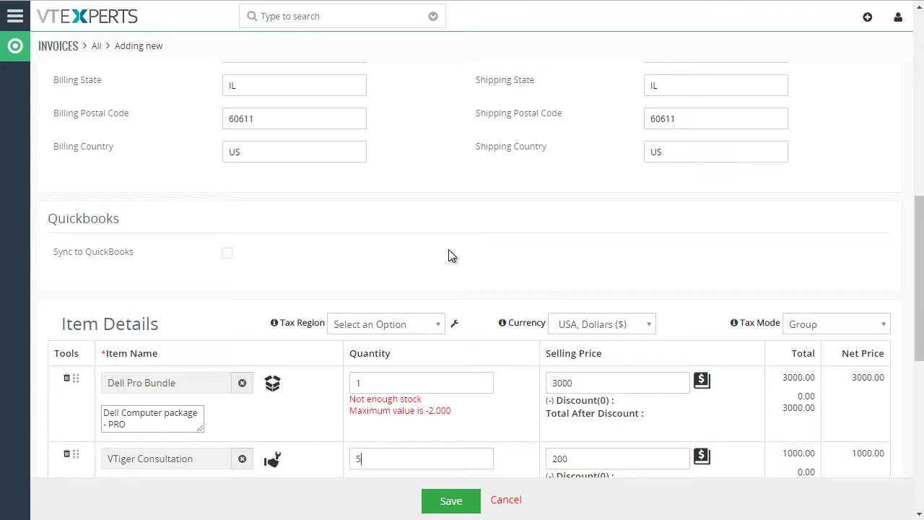
# Step: Tick Sync to QuickBooks and save the Test invoice
pyautogui.click(227, 253)
pyautogui.click(449, 500)
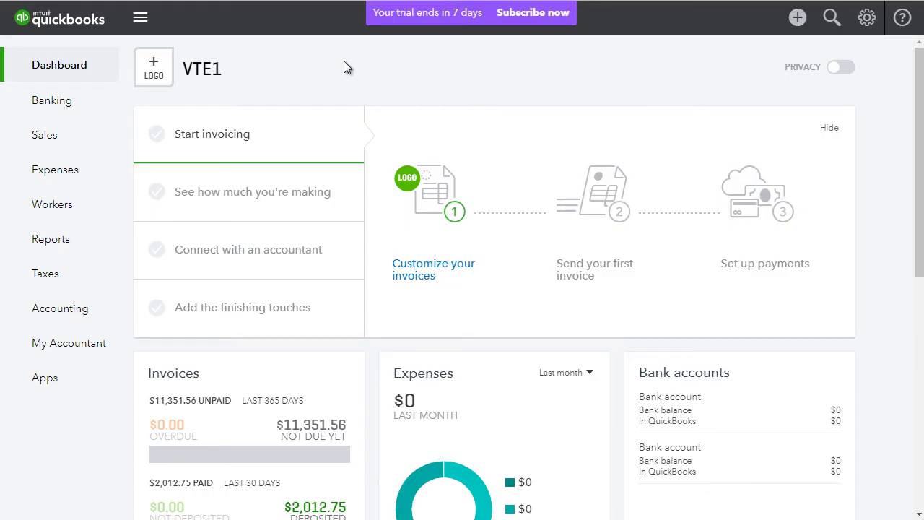
# Step: Sort QuickBooks Sales invoices by number descending and open invoice 1030 for Sunshine, Inc
pyautogui.click(60, 143)
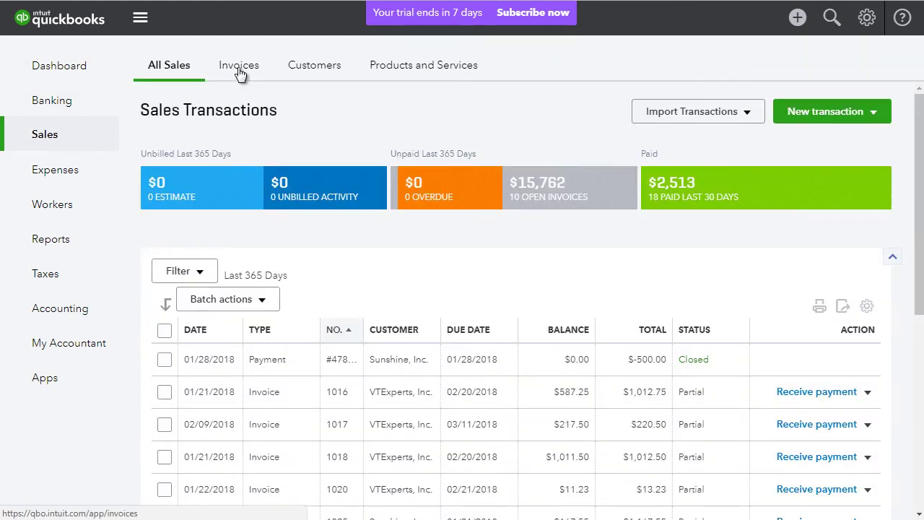
pyautogui.click(239, 68)
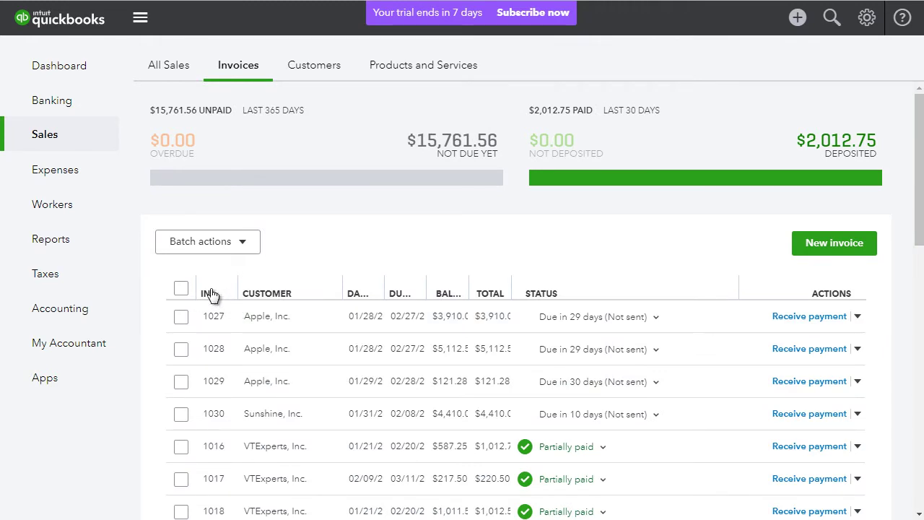
pyautogui.click(211, 294)
pyautogui.click(211, 294)
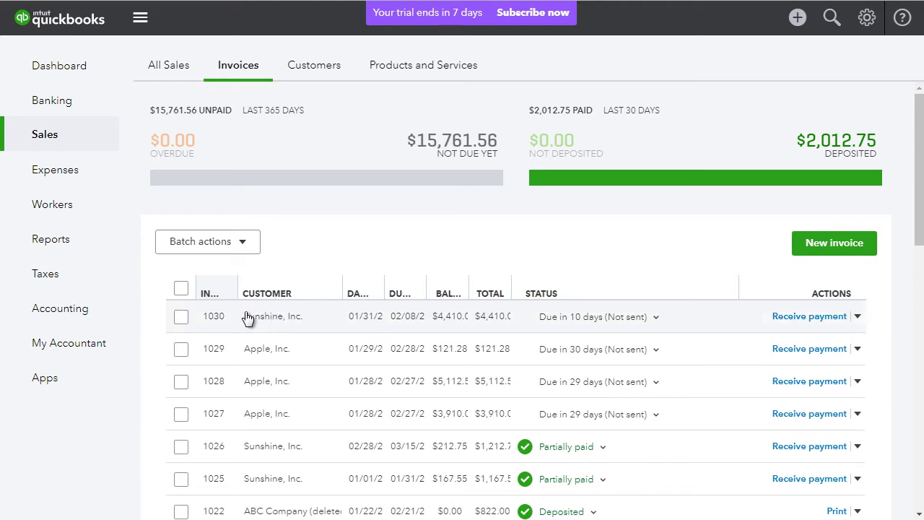
pyautogui.click(346, 318)
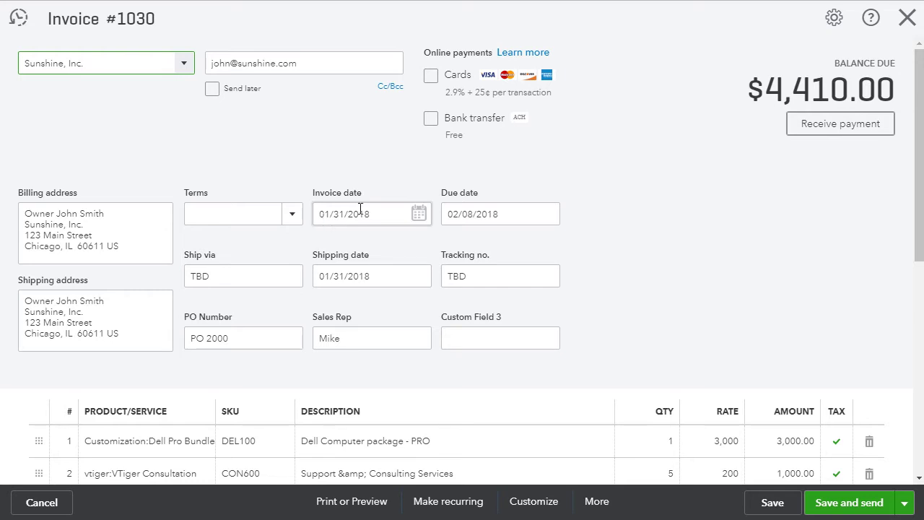
# Step: Give invoice 1030 Net 30 terms, Ship via Fedex and tracking number X5000000, then save
pyautogui.click(295, 216)
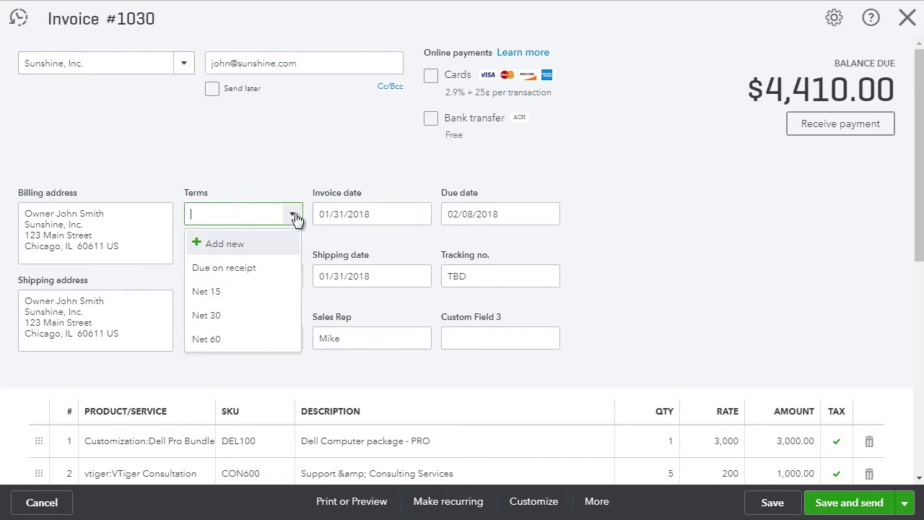
pyautogui.click(231, 317)
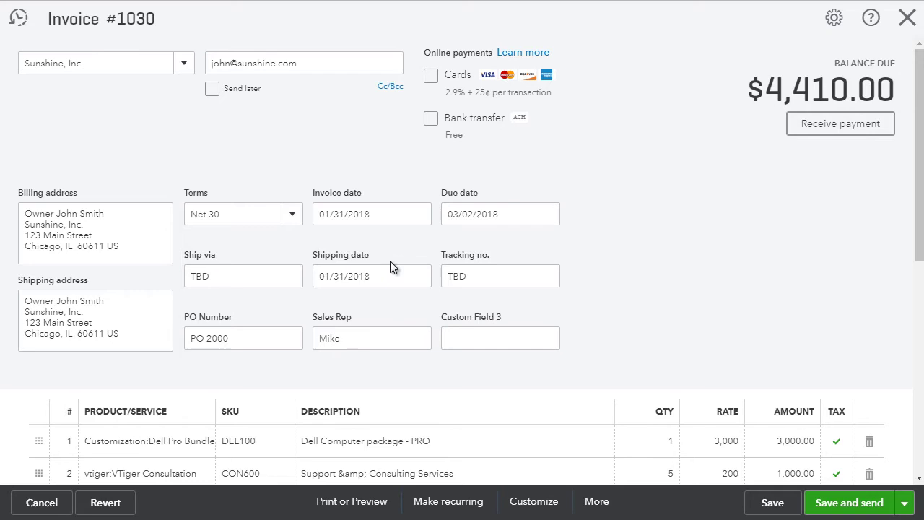
pyautogui.doubleClick(195, 276)
pyautogui.write('Fe')
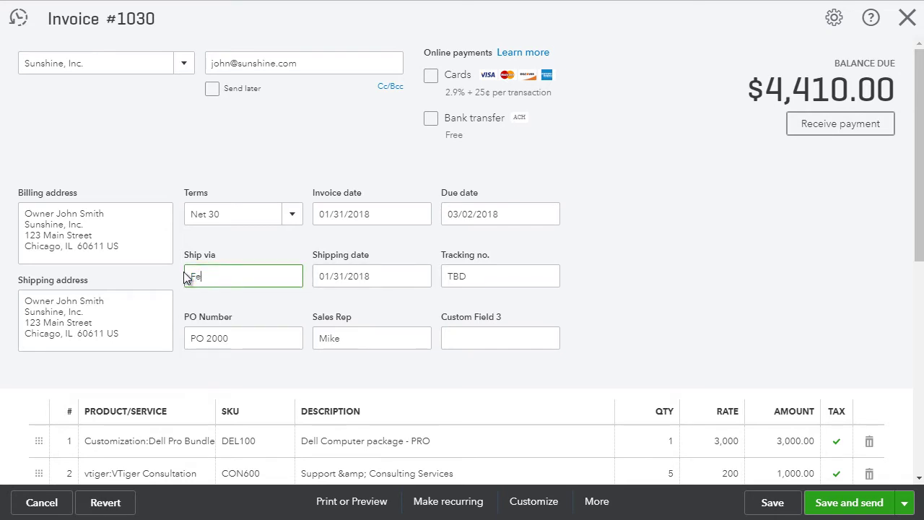
pyautogui.write('dex')
pyautogui.doubleClick(491, 279)
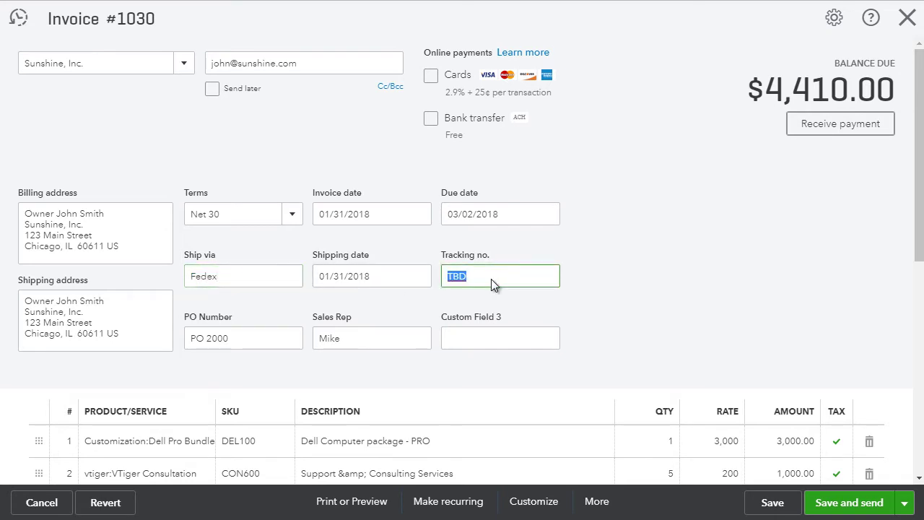
pyautogui.write('X5000000')
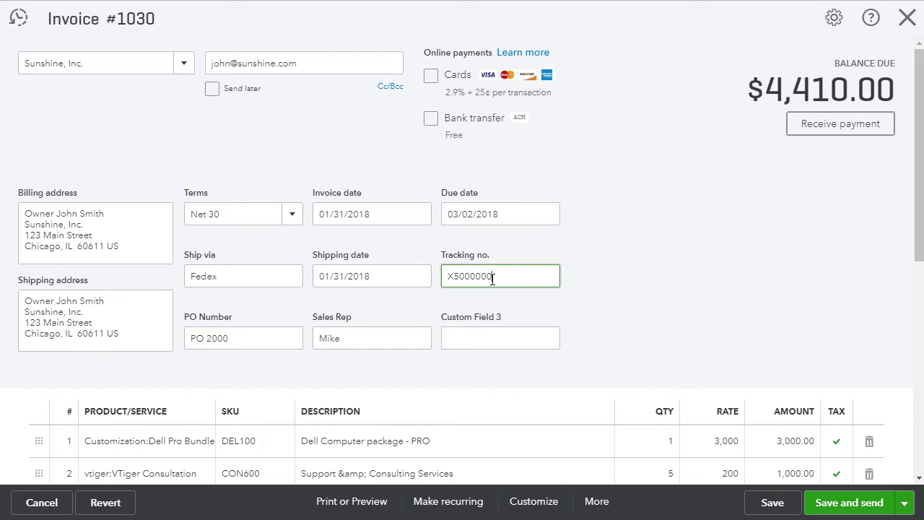
pyautogui.click(675, 212)
pyautogui.scroll(-3, 760, 189)
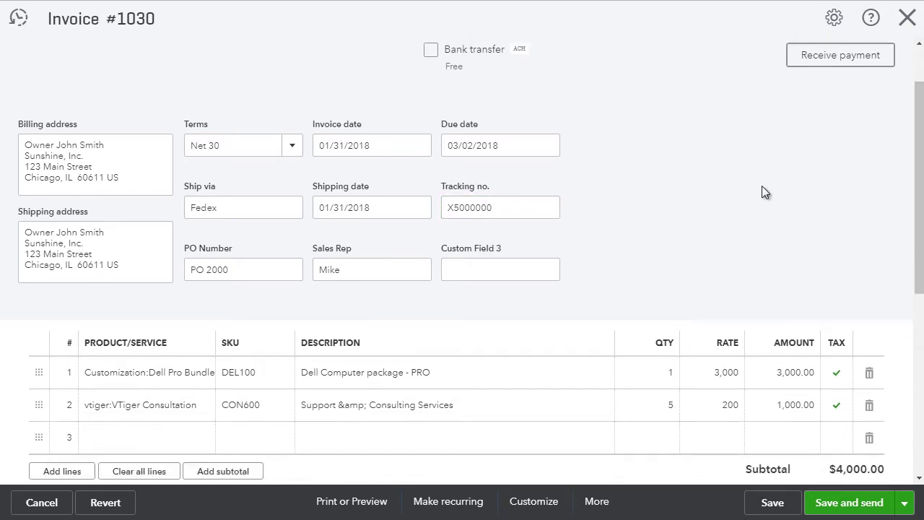
pyautogui.scroll(3, 744, 216)
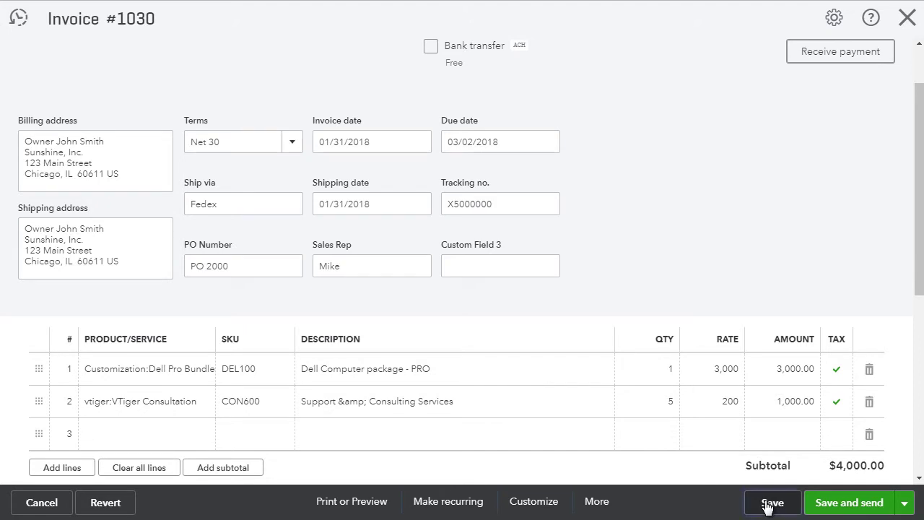
pyautogui.click(772, 504)
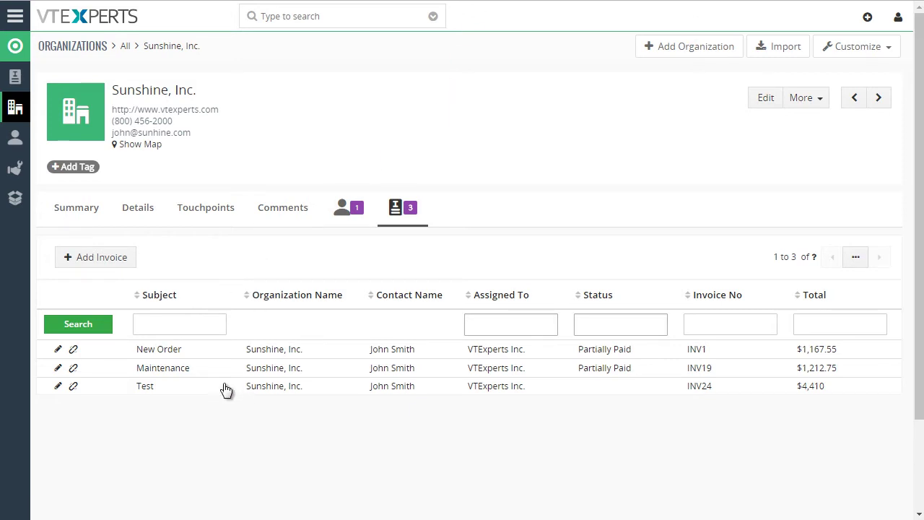
# Step: Open the Test invoice's details and check its Net 30 terms, Fedex ship via and tracking number
pyautogui.click(145, 386)
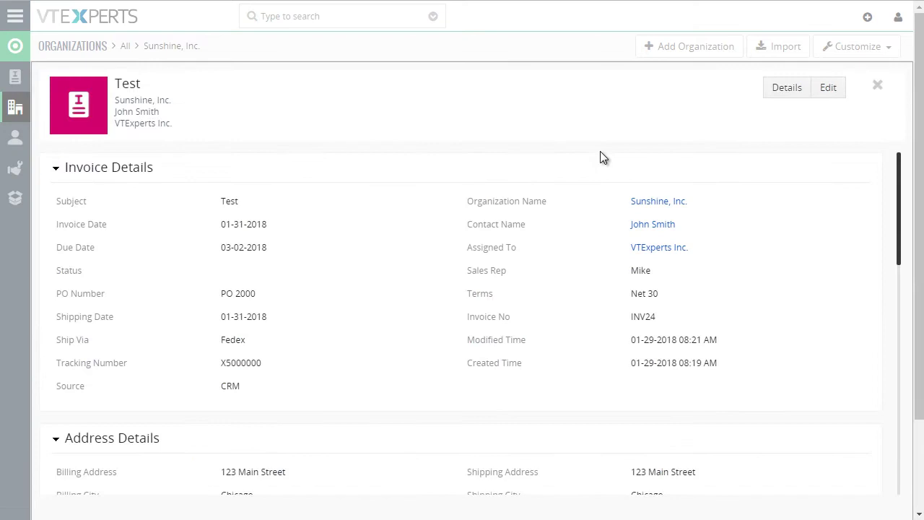
pyautogui.click(783, 91)
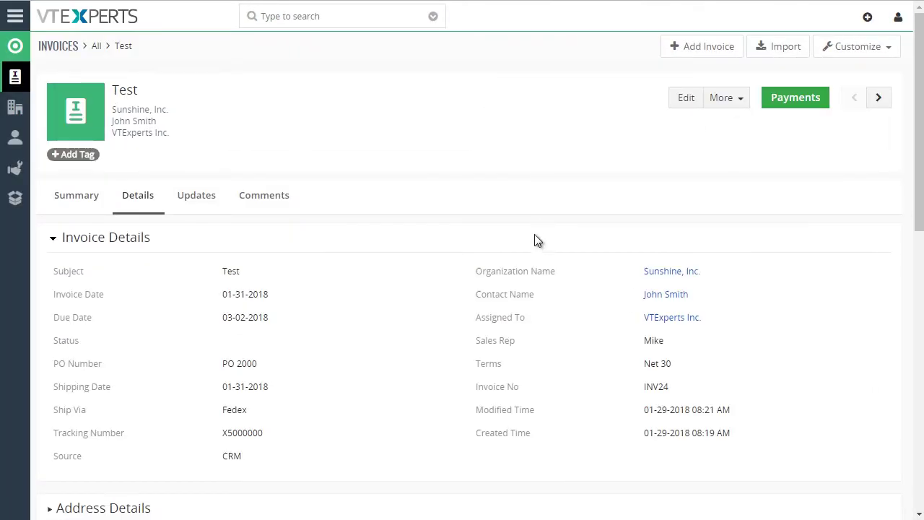
pyautogui.scroll(-1, 534, 236)
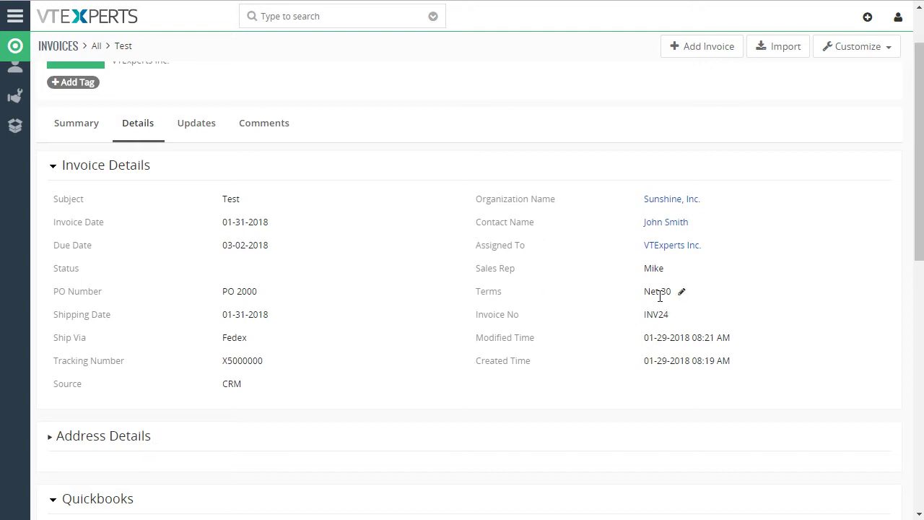
pyautogui.moveTo(644, 293); pyautogui.dragTo(661, 293)
pyautogui.doubleClick(239, 337)
pyautogui.doubleClick(237, 361)
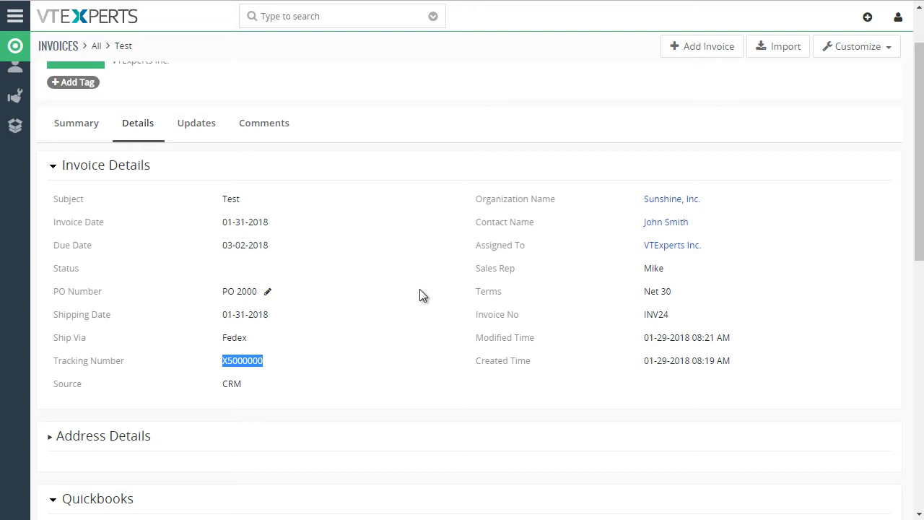
# Step: Check the QuickBooks block: invoice number 1030, status Due and last synced time
pyautogui.scroll(-2, 422, 293)
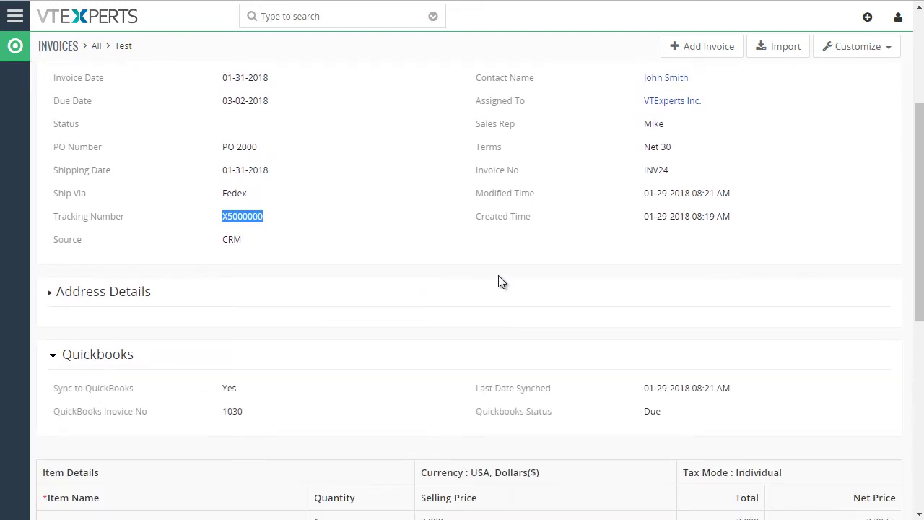
pyautogui.doubleClick(227, 413)
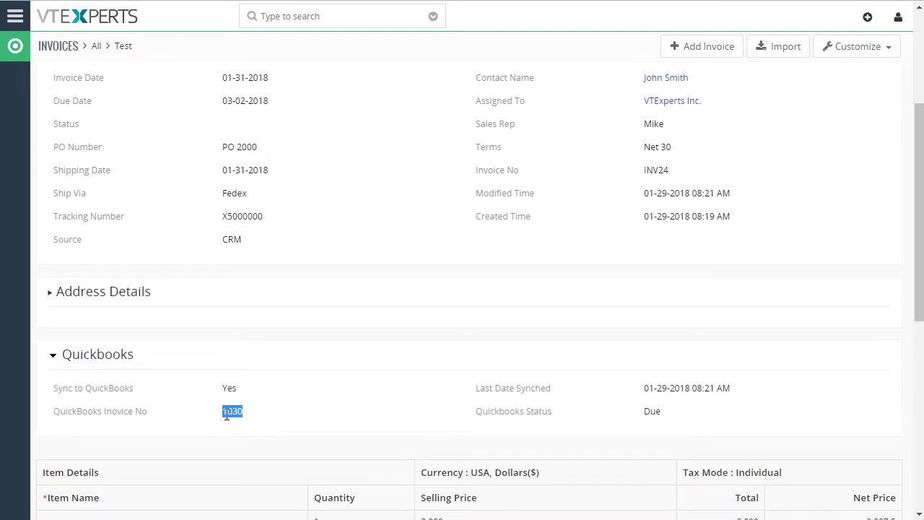
pyautogui.doubleClick(650, 410)
pyautogui.moveTo(648, 388); pyautogui.dragTo(727, 392)
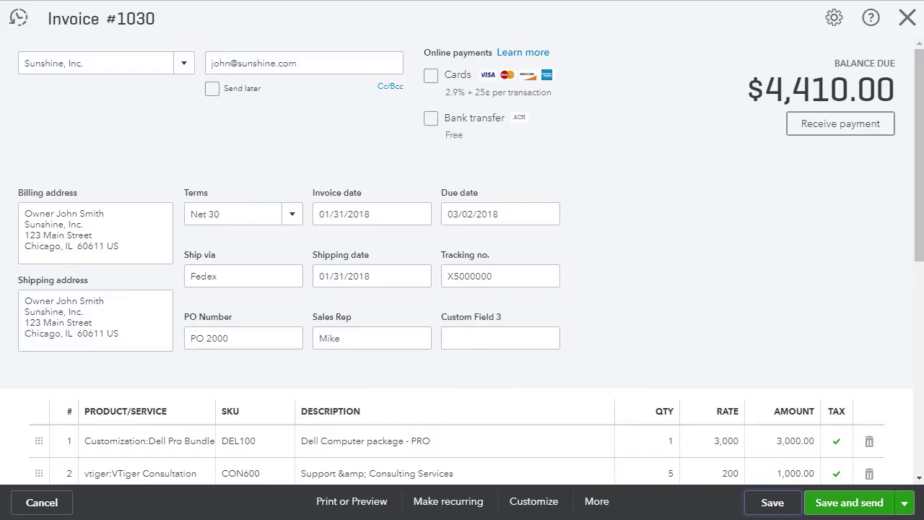
# Step: Close invoice 1030 and go to the Customers list under Sales
pyautogui.click(907, 18)
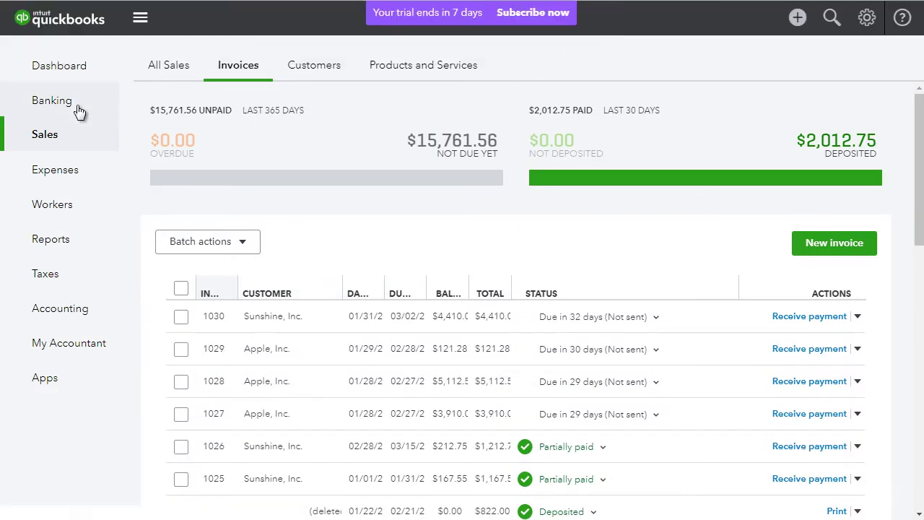
pyautogui.click(316, 64)
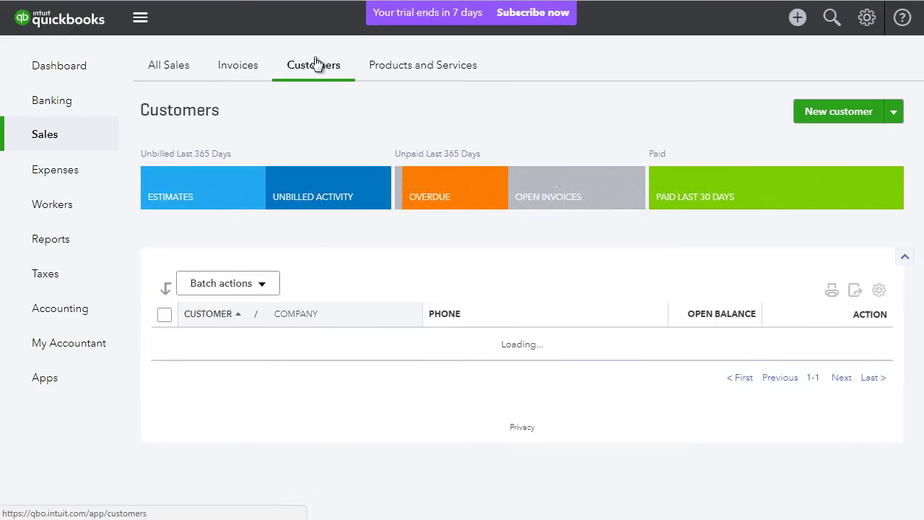
# Step: Start a new customer and enter their first and last name, company and e-mail address
pyautogui.click(819, 113)
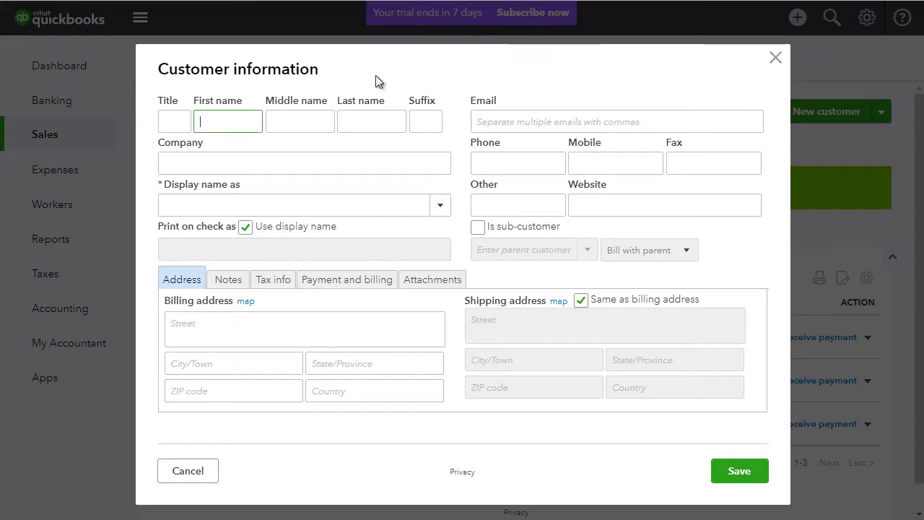
pyautogui.click(236, 121)
pyautogui.write('Bob')
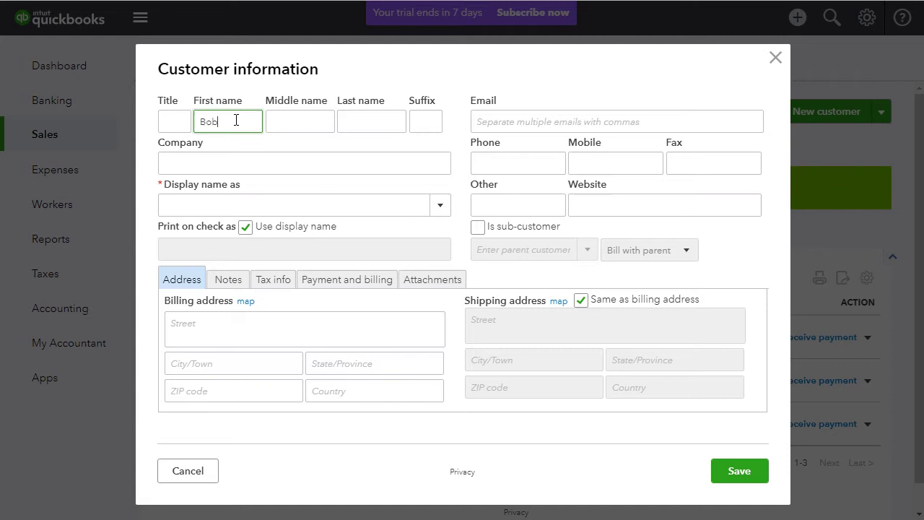
pyautogui.press('Tab')
pyautogui.press('Tab')
pyautogui.write('Sm')
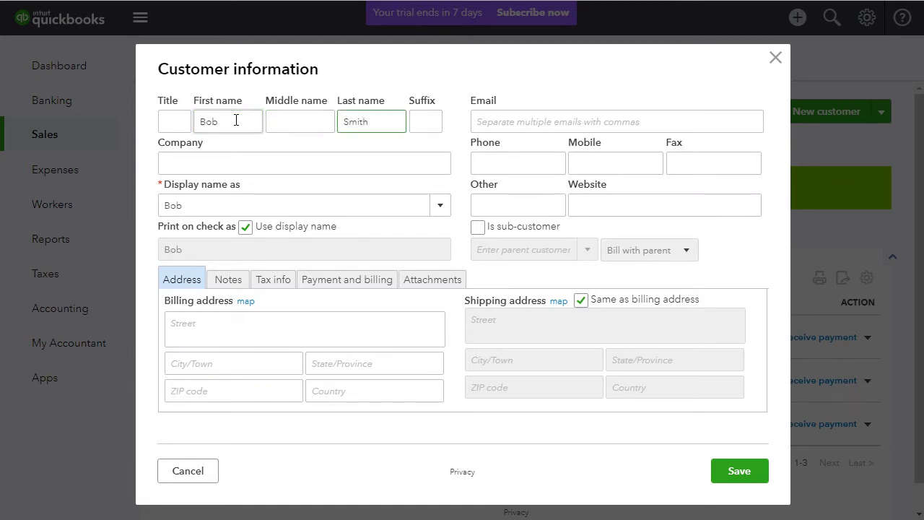
pyautogui.press('Tab')
pyautogui.press('Tab')
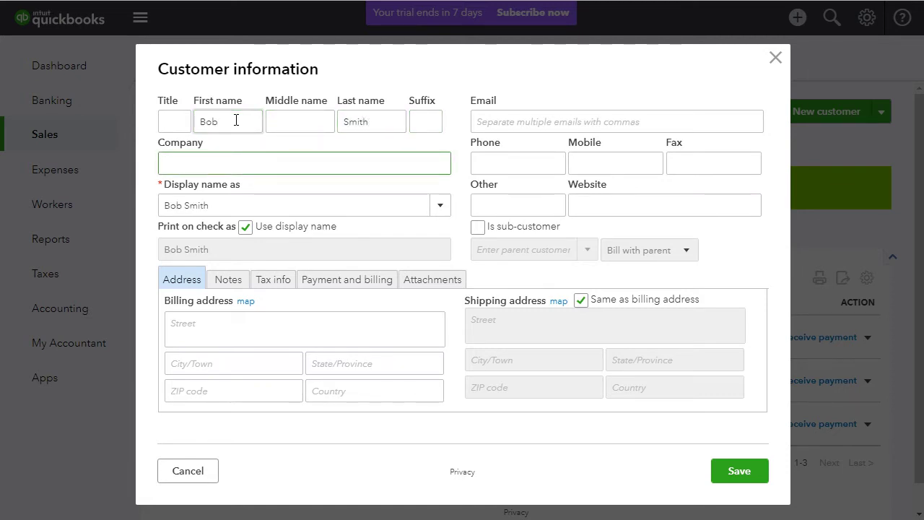
pyautogui.write('Bobs furniture')
pyautogui.click(591, 121)
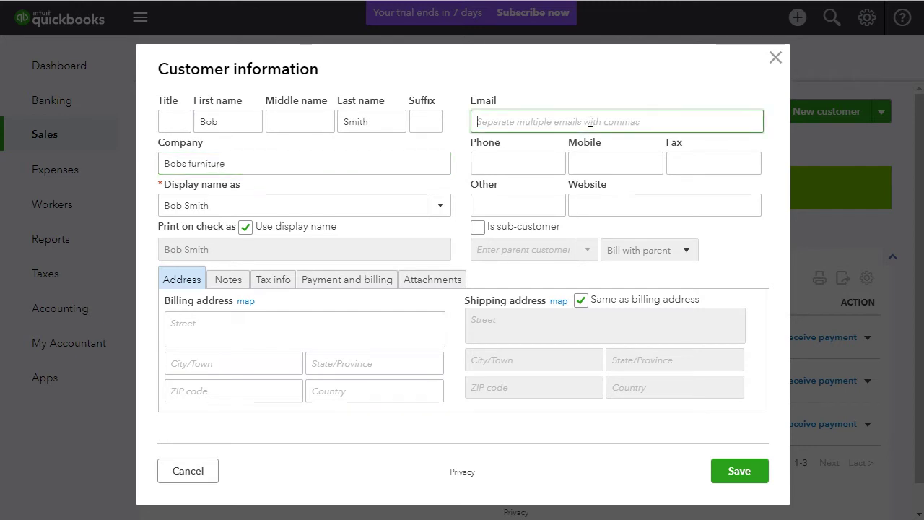
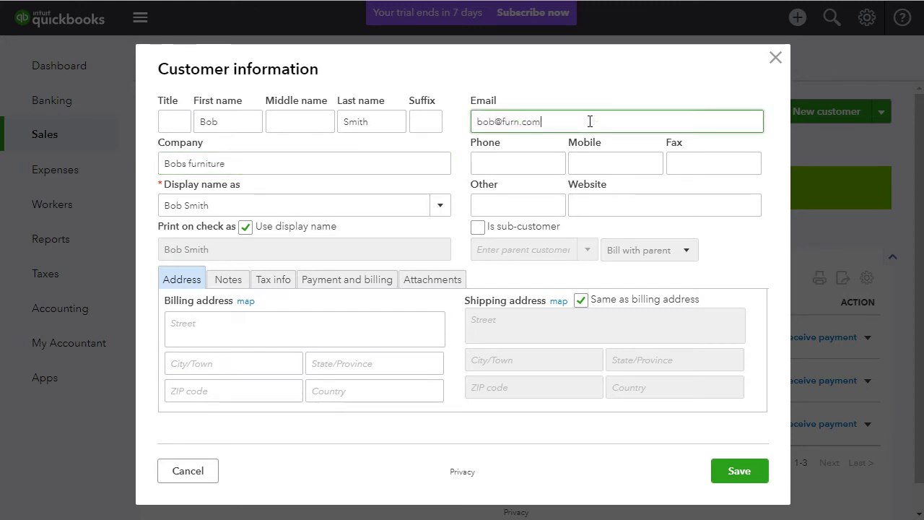
# Step: Fill in the customer's phone, mobile and fax numbers
pyautogui.click(538, 152)
pyautogui.write('8')
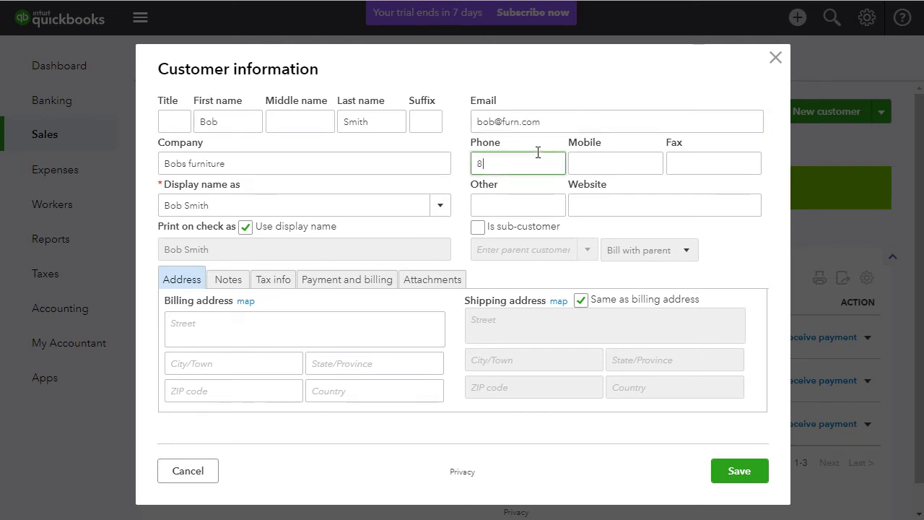
pyautogui.write('0000000')
pyautogui.press('Tab')
pyautogui.write('4')
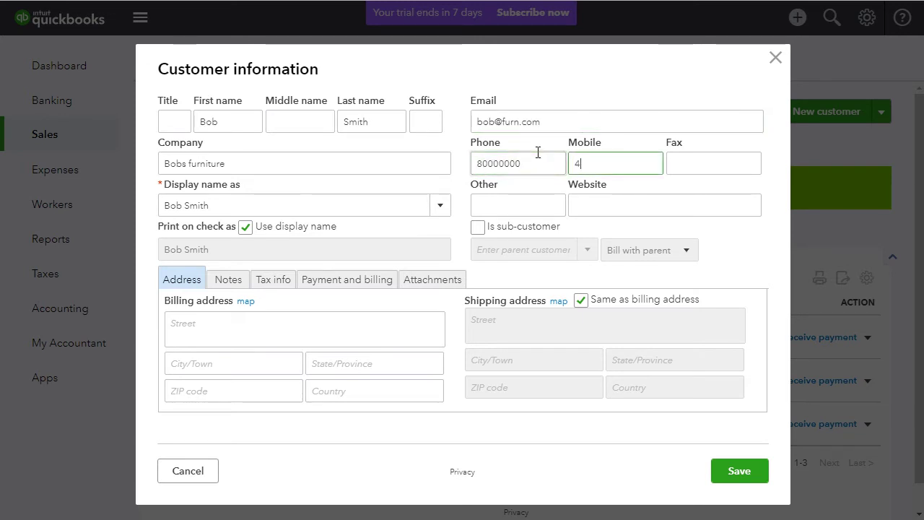
pyautogui.write('55555555')
pyautogui.press('Tab')
pyautogui.write('66666666')
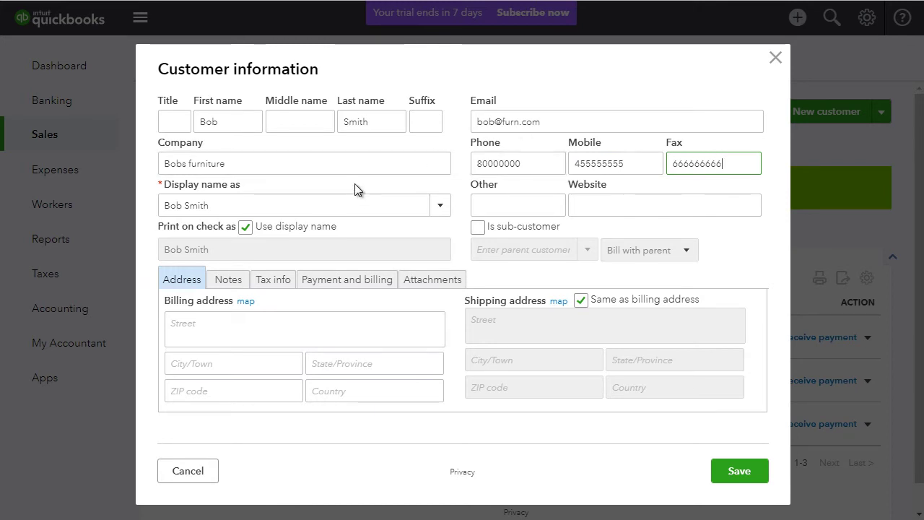
# Step: Enter the customer's billing street, city, state, ZIP and country, then save the customer
pyautogui.click(314, 334)
pyautogui.write('123 ')
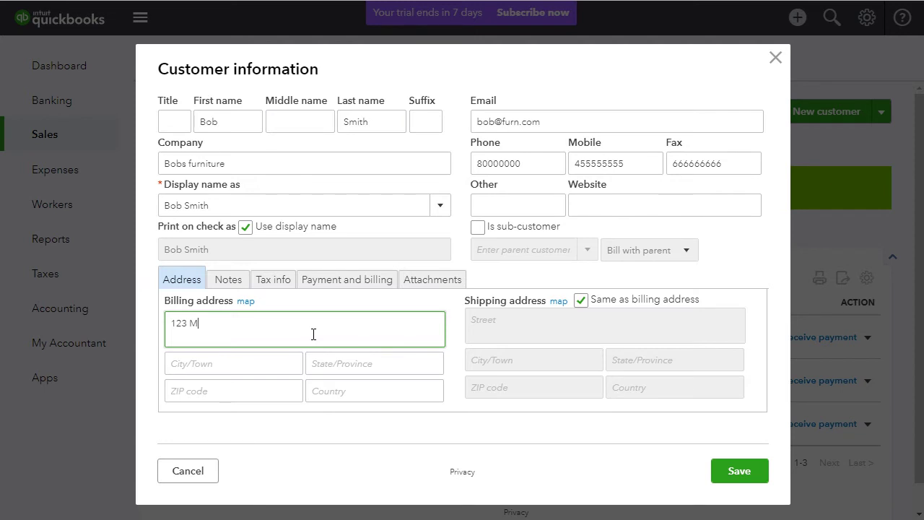
pyautogui.write('Main St')
pyautogui.press('Tab')
pyautogui.write('C')
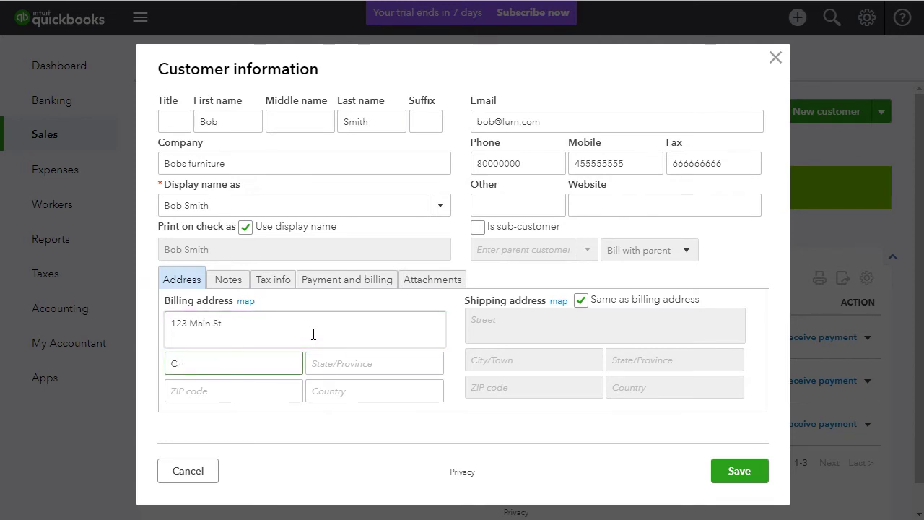
pyautogui.write('hicago')
pyautogui.press('Tab')
pyautogui.write('IL')
pyautogui.press('Tab')
pyautogui.write('60')
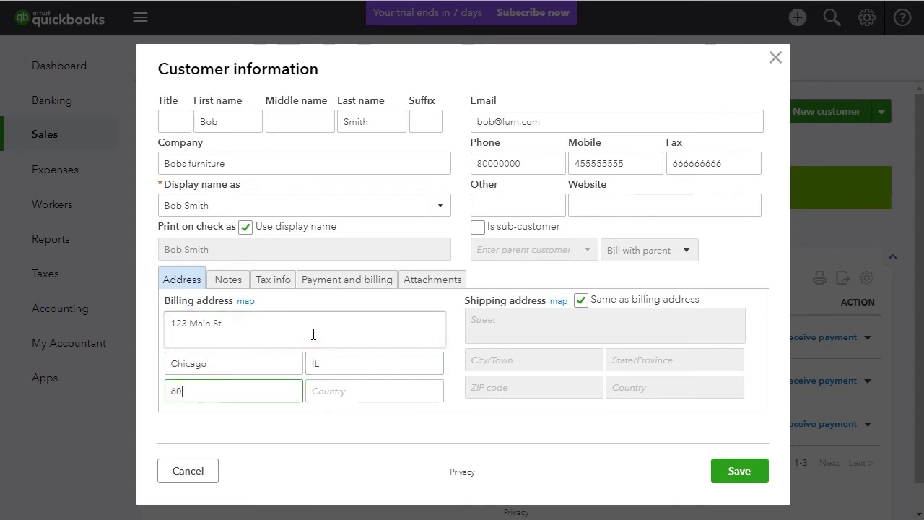
pyautogui.write('611')
pyautogui.press('Tab')
pyautogui.write('US')
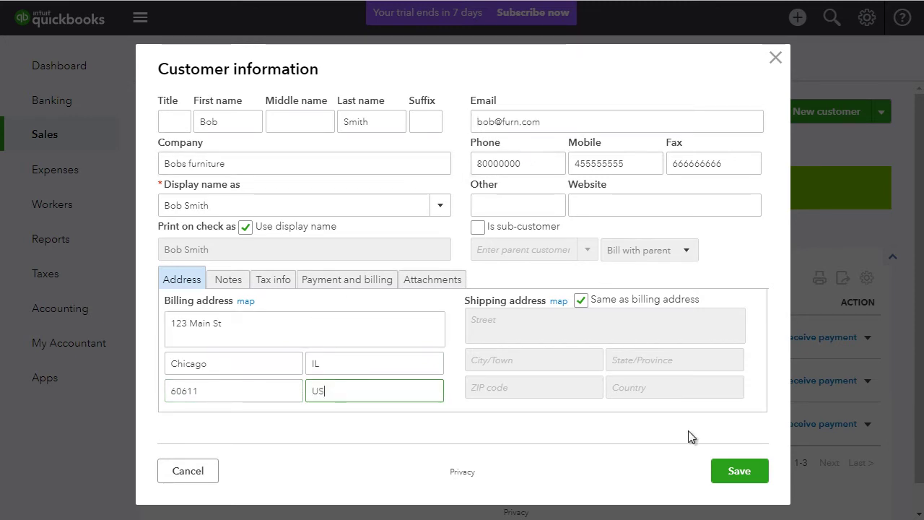
pyautogui.click(740, 475)
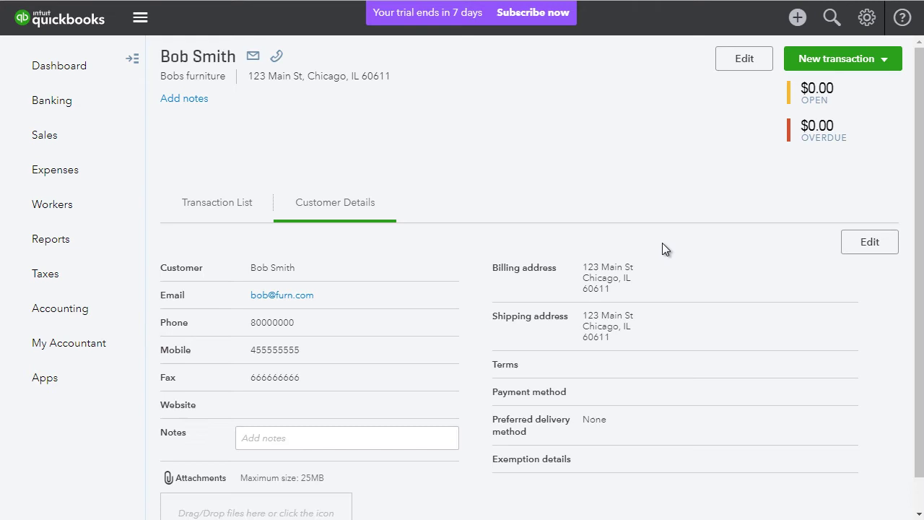
# Step: Start a new invoice from the new customer's transaction list
pyautogui.click(239, 214)
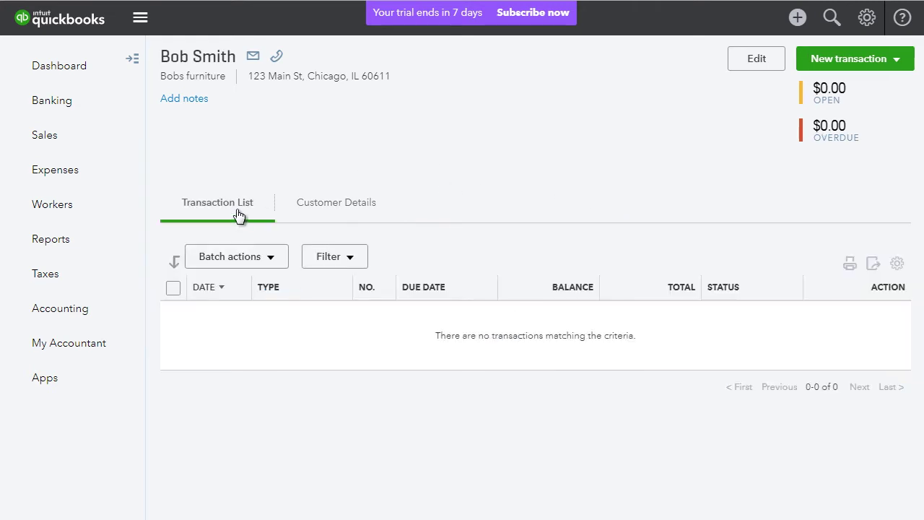
pyautogui.click(870, 61)
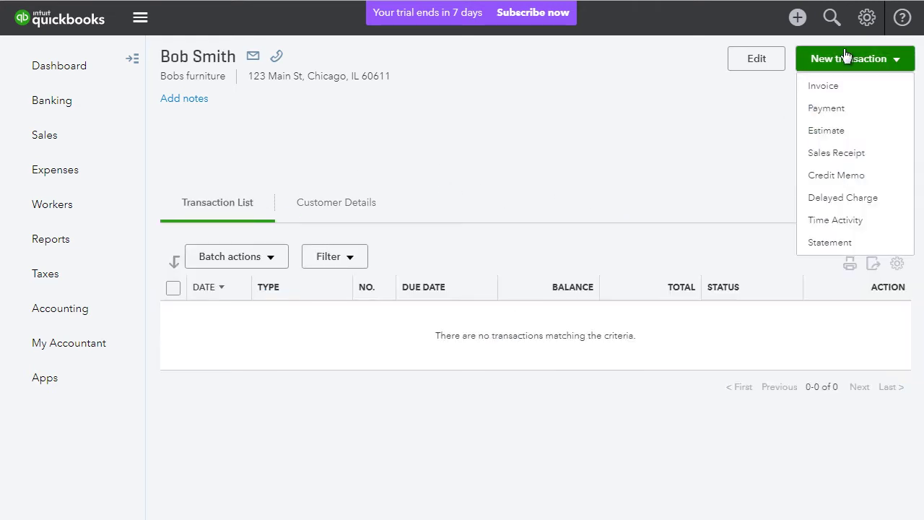
pyautogui.click(831, 88)
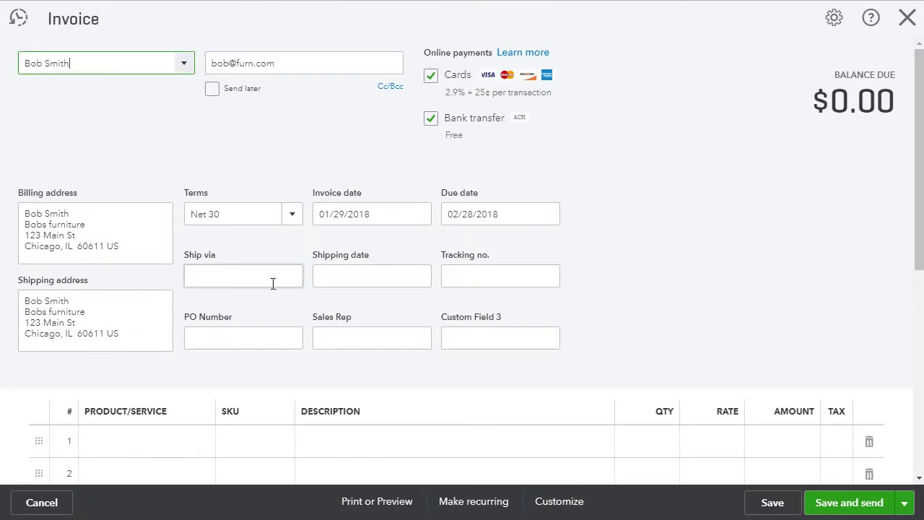
# Step: Set the shipping date to 01/17/2018 and tracking number, Ship via and PO to TBD
pyautogui.click(403, 274)
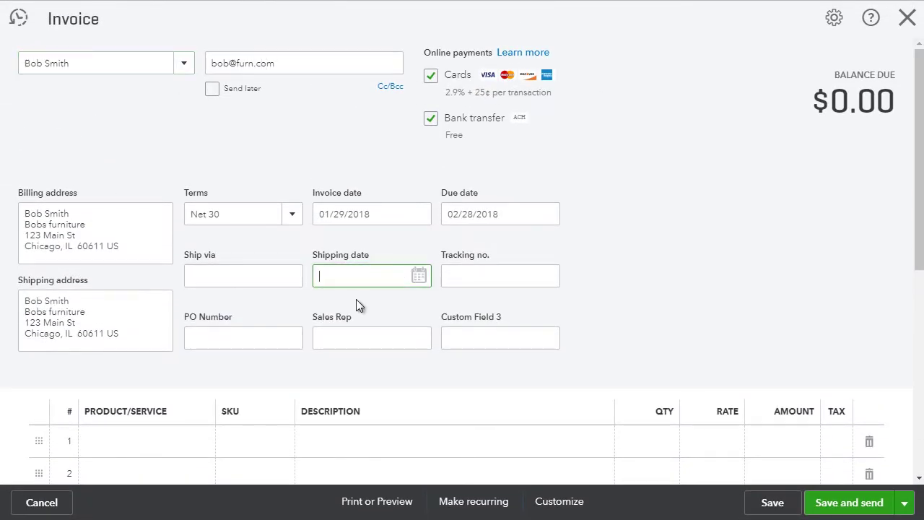
pyautogui.click(421, 275)
pyautogui.click(393, 390)
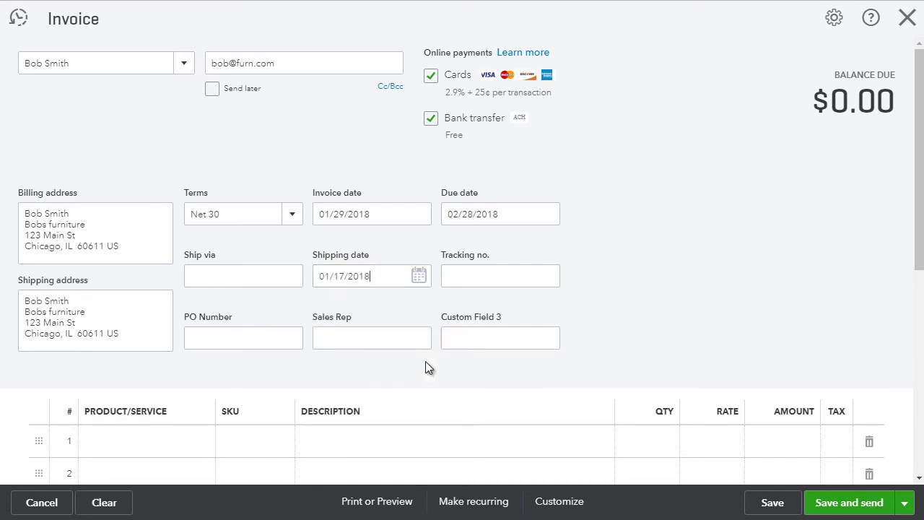
pyautogui.click(479, 274)
pyautogui.write('TBD')
pyautogui.click(265, 276)
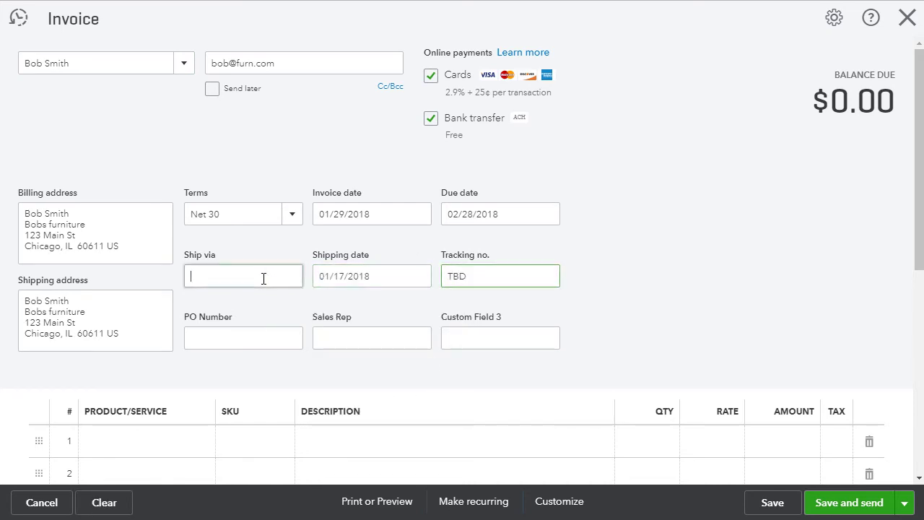
pyautogui.write('TBD')
pyautogui.click(266, 334)
pyautogui.write('TBD')
pyautogui.press('Tab')
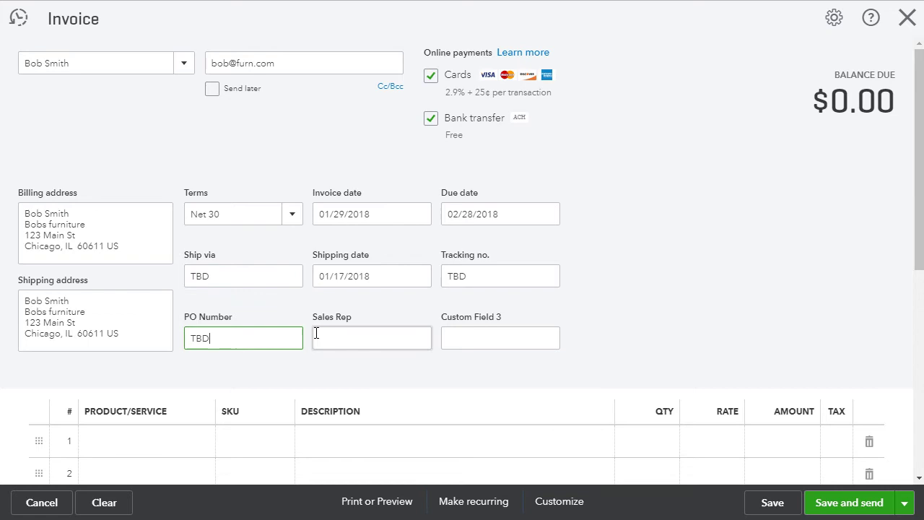
# Step: Add Consultation and Dell Pro Bundle as the invoice's two line items
pyautogui.scroll(-2, 209, 320)
pyautogui.click(201, 298)
pyautogui.click(205, 298)
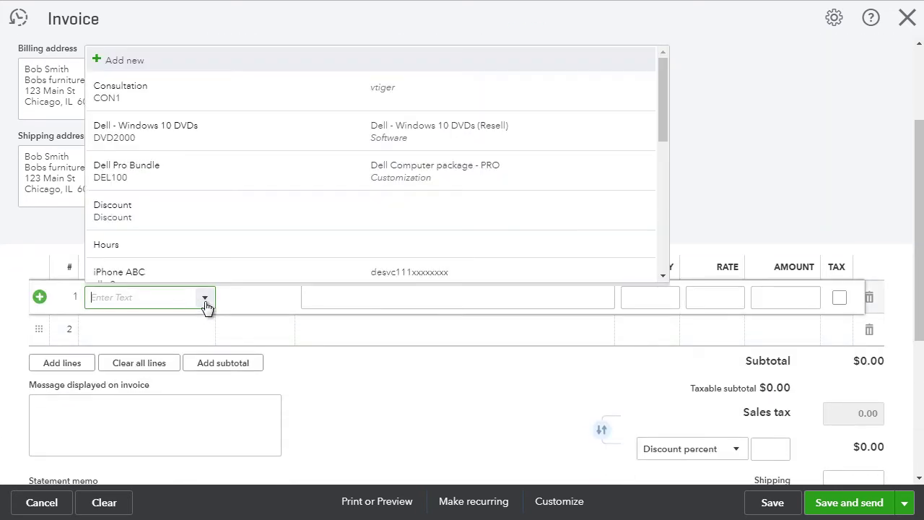
pyautogui.click(180, 107)
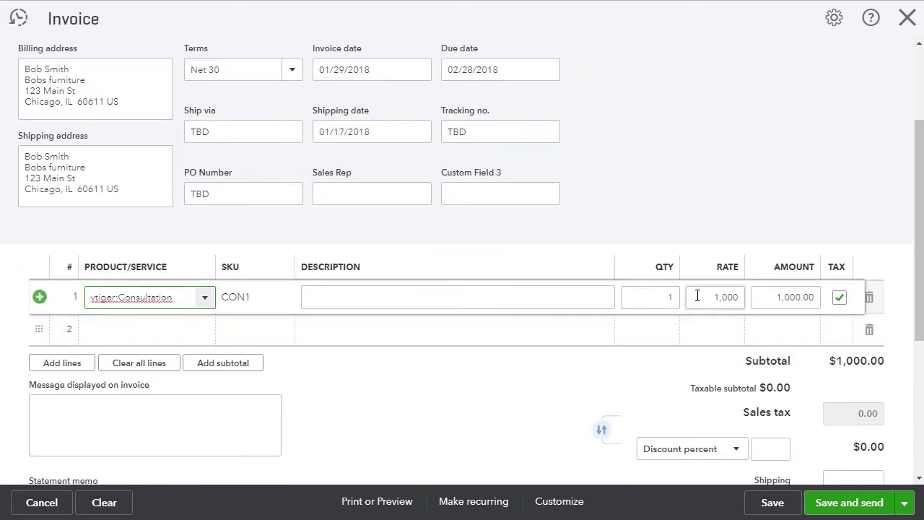
pyautogui.click(196, 333)
pyautogui.click(204, 335)
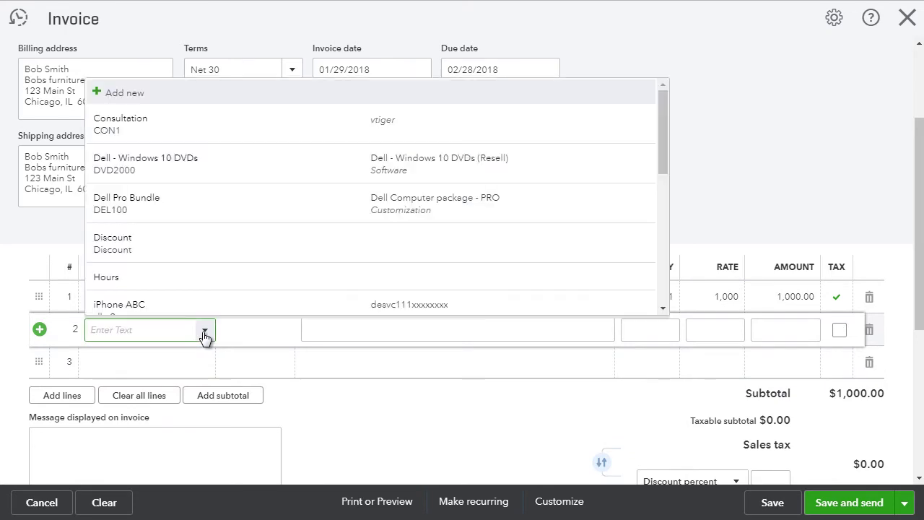
pyautogui.click(214, 209)
# Step: Apply a $200 discount value and $500 shipping, then save invoice 1031
pyautogui.scroll(-1, 822, 316)
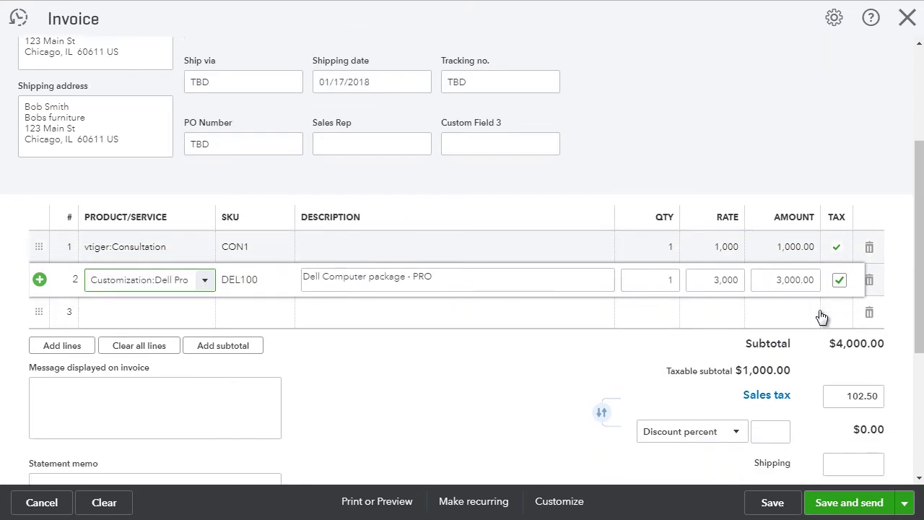
pyautogui.scroll(-3, 822, 316)
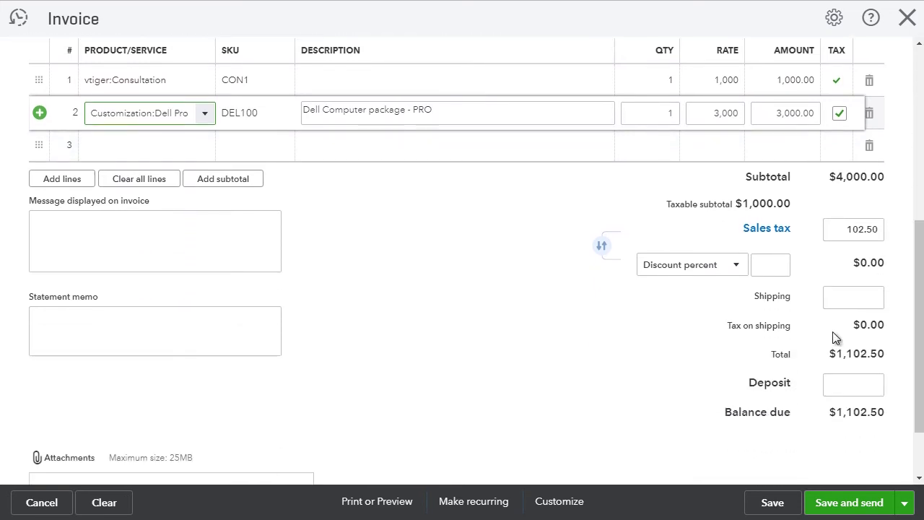
pyautogui.click(718, 267)
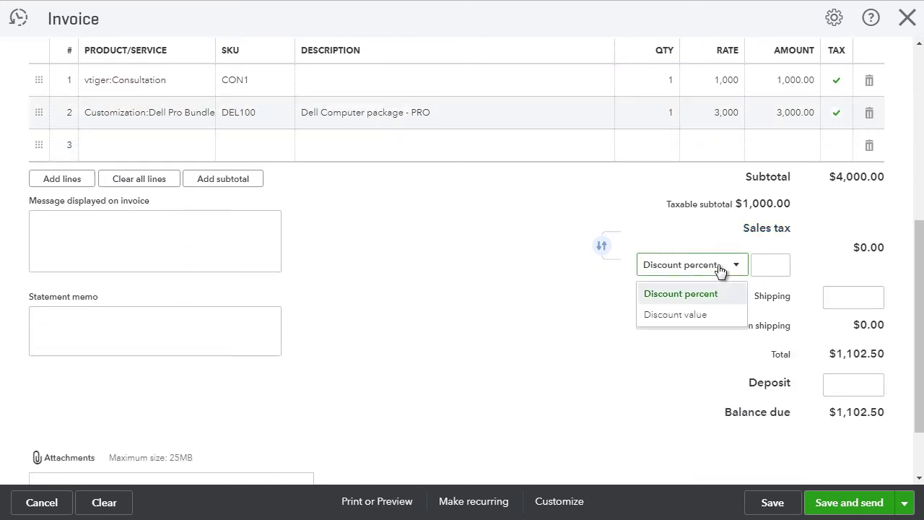
pyautogui.click(712, 317)
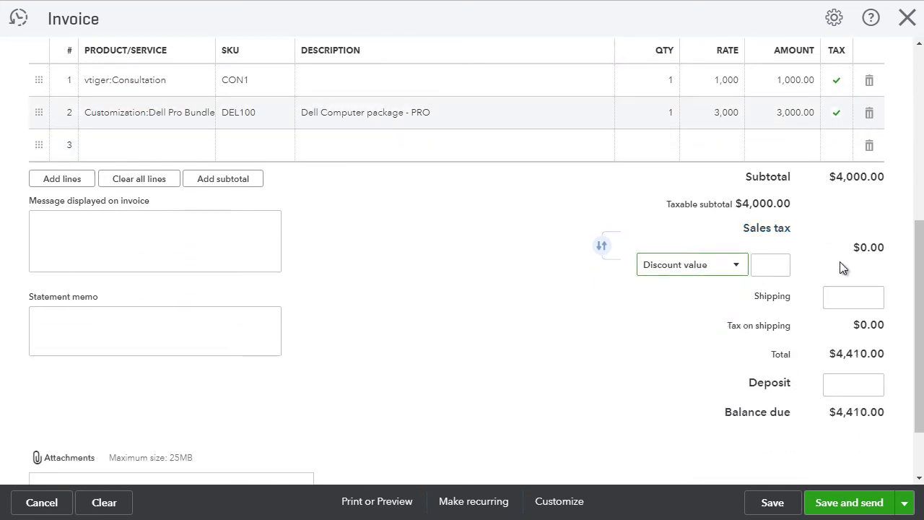
pyautogui.click(774, 264)
pyautogui.click(865, 299)
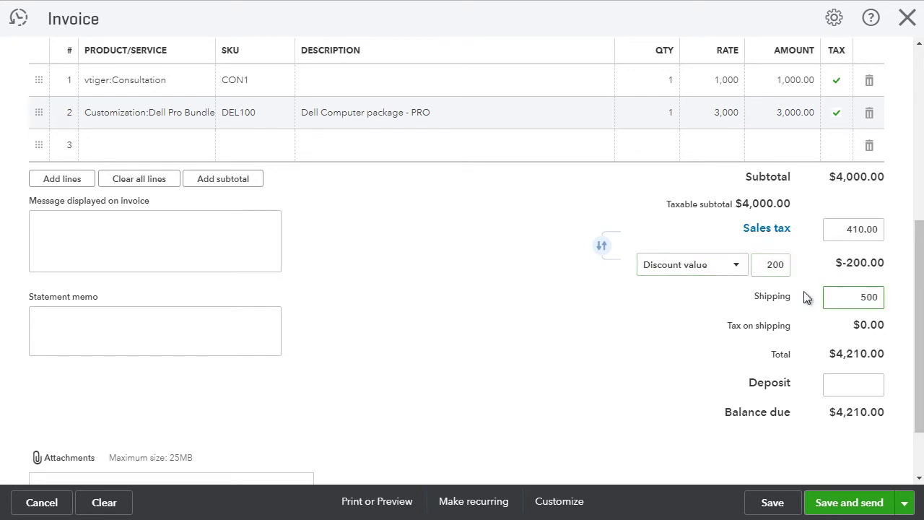
pyautogui.click(668, 341)
pyautogui.scroll(1, 698, 363)
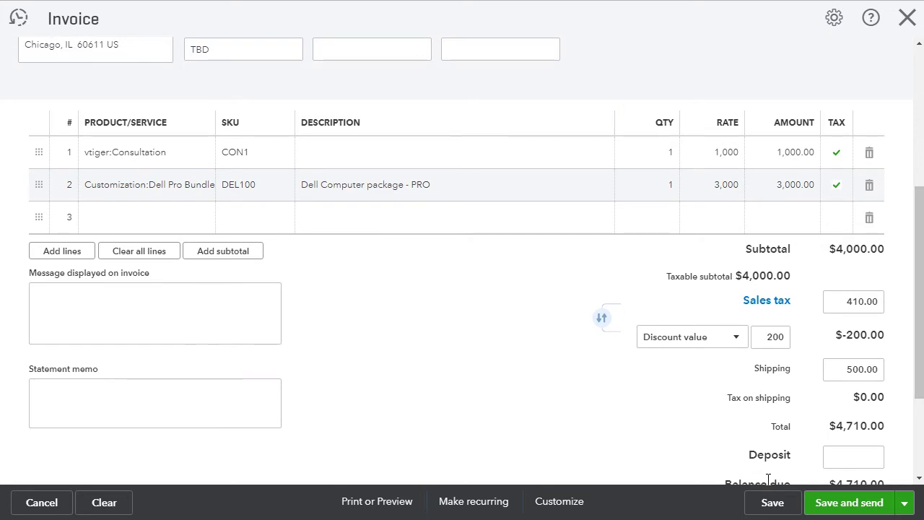
pyautogui.click(771, 504)
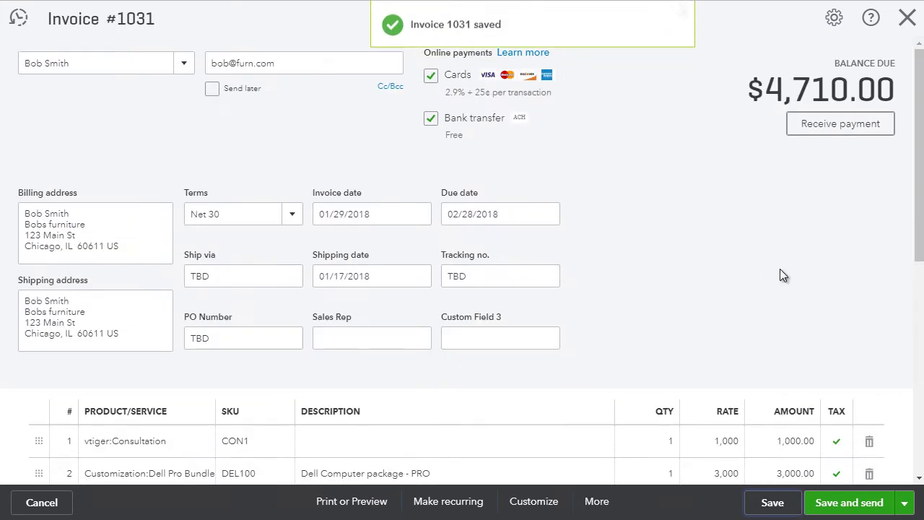
# Step: Receive 2000 against invoice 1031 by Check with a reference number, then Save and new
pyautogui.click(840, 124)
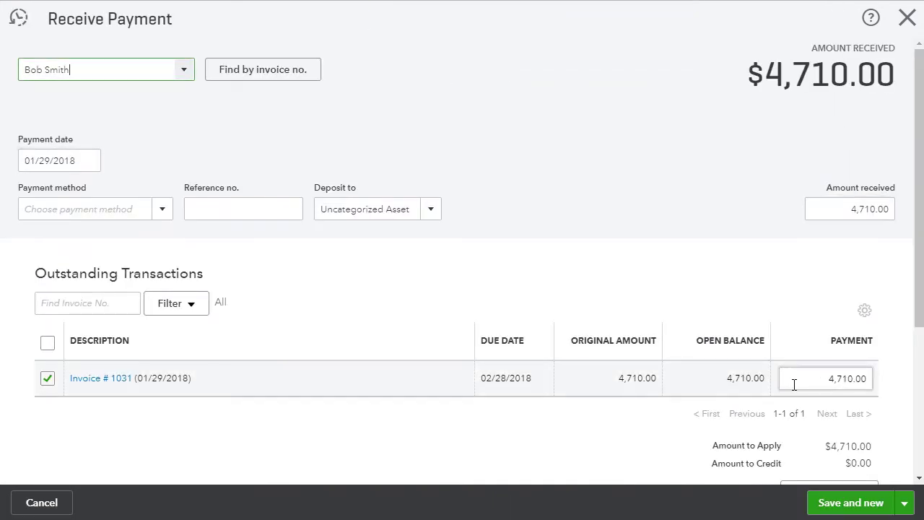
pyautogui.click(864, 380)
pyautogui.write('200')
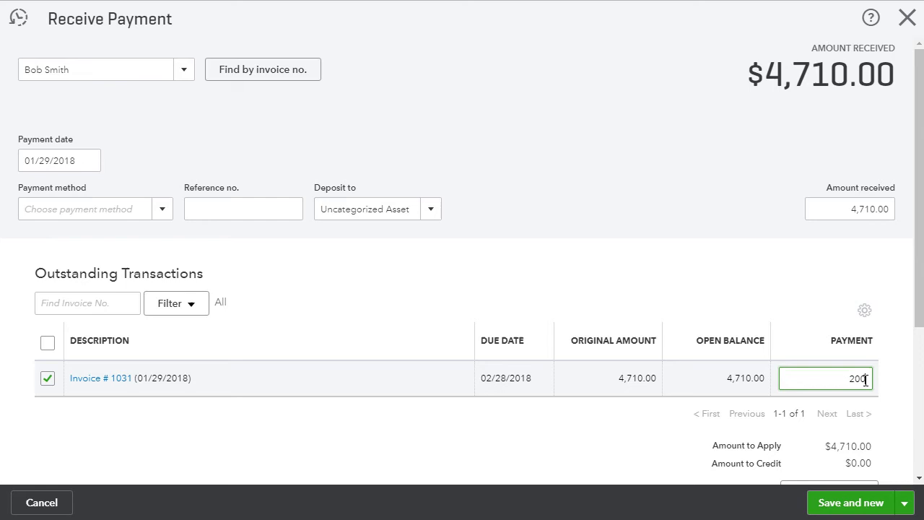
pyautogui.write('0')
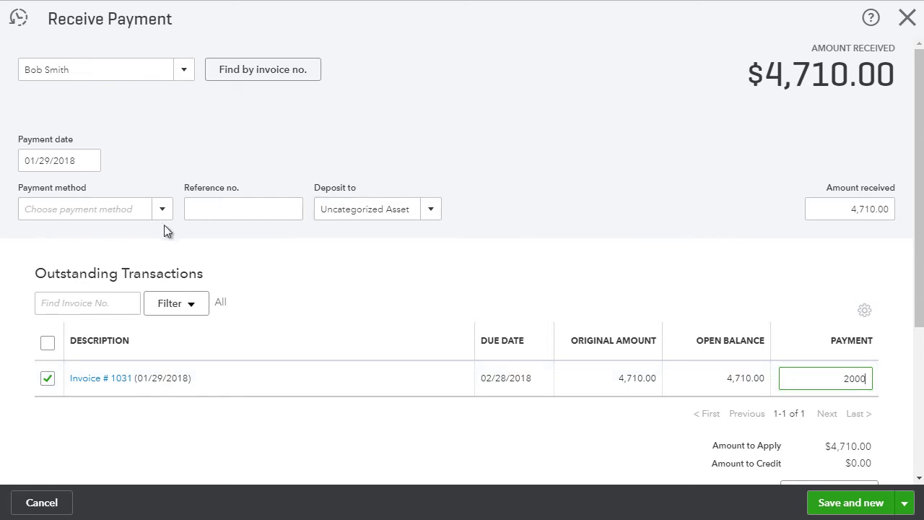
pyautogui.click(163, 209)
pyautogui.click(76, 288)
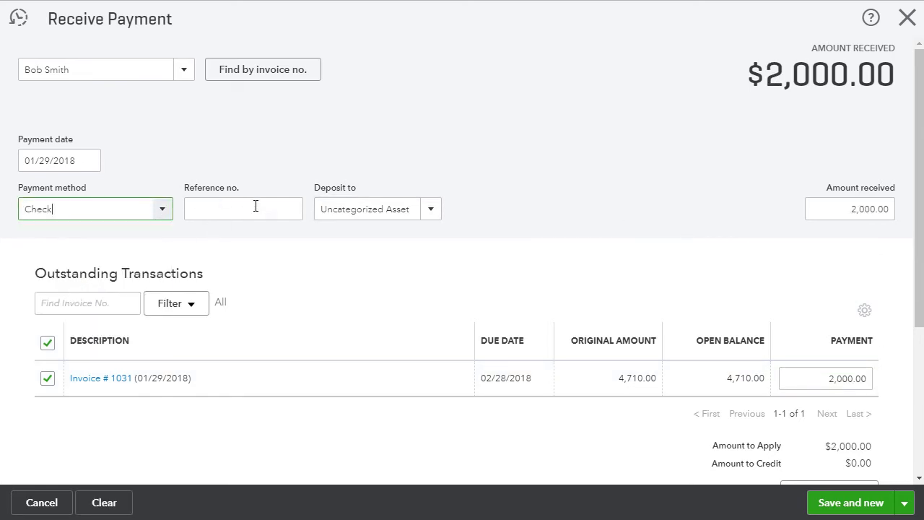
pyautogui.click(252, 206)
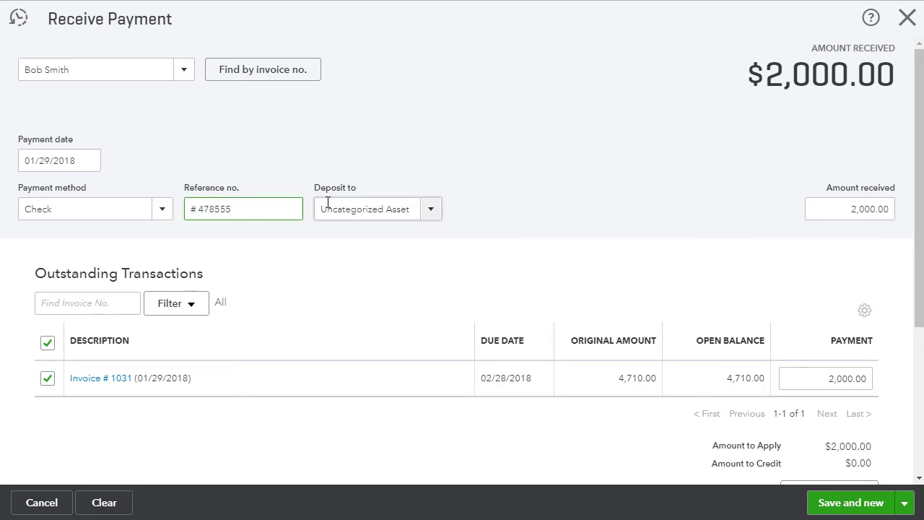
pyautogui.scroll(-1, 751, 347)
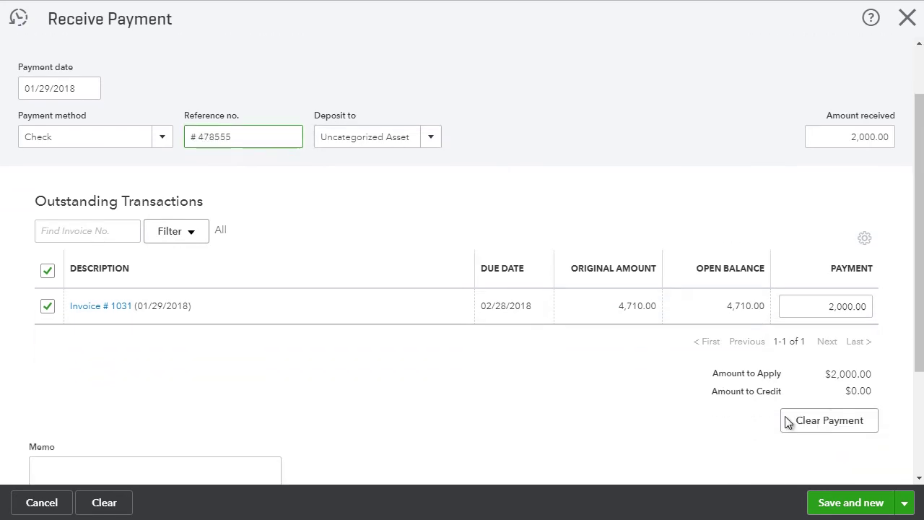
pyautogui.click(834, 506)
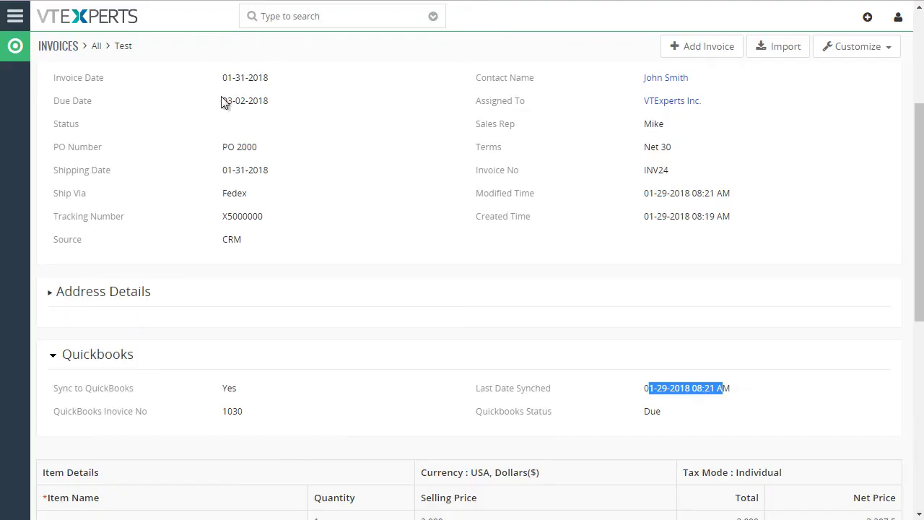
# Step: Return from the Test invoice to the INVOICES > All list via the breadcrumb
pyautogui.scroll(3, 344, 141)
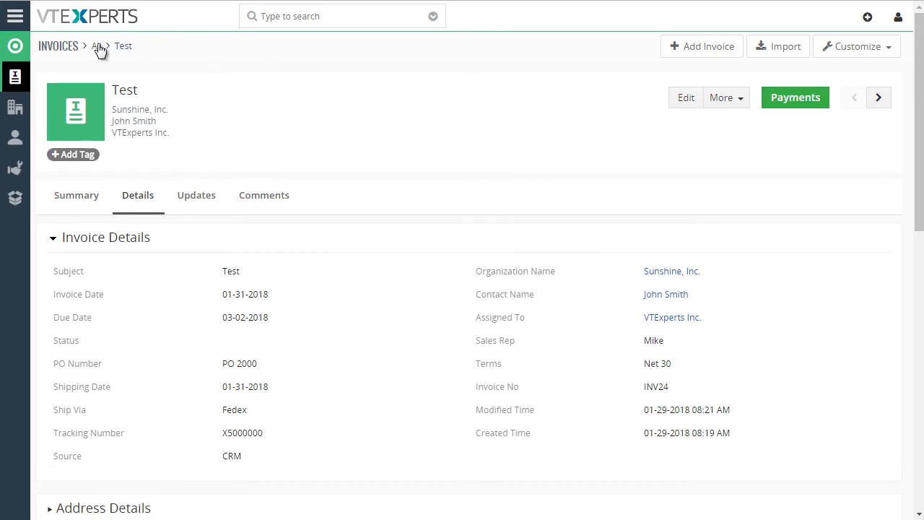
pyautogui.click(69, 52)
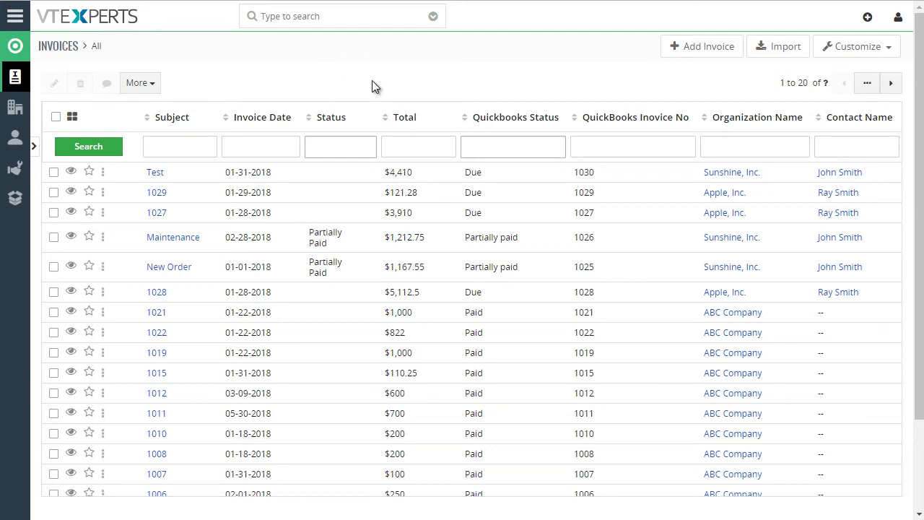
# Step: Reload the invoice list and open the newly synced invoice 1031 for Bobs furniture
pyautogui.rightClick(398, 75)
pyautogui.click(441, 68)
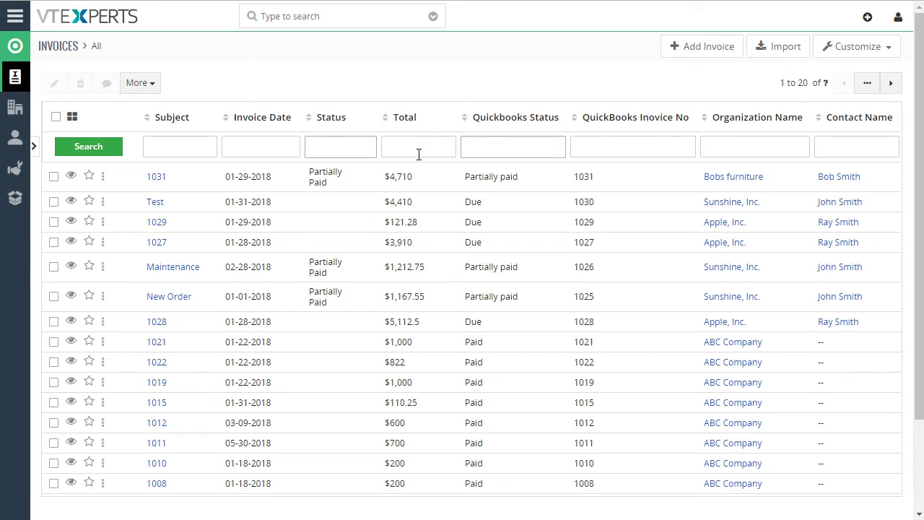
pyautogui.click(335, 180)
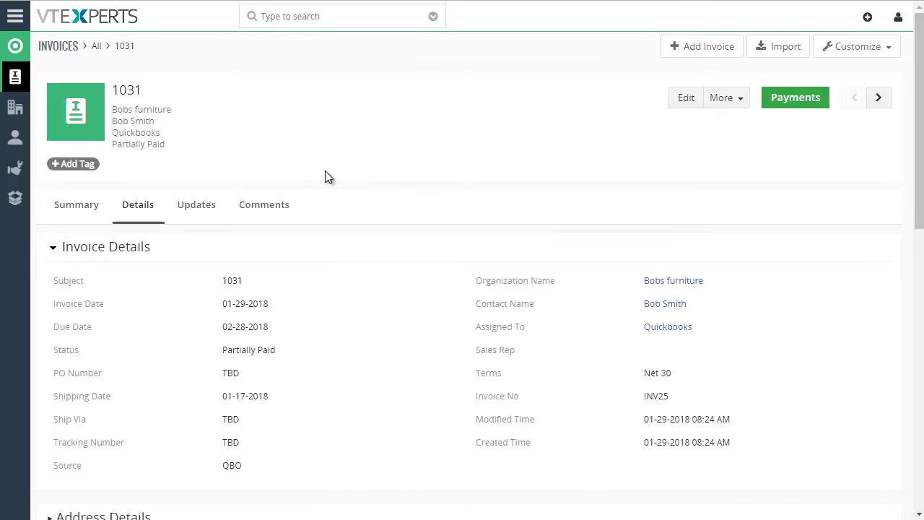
pyautogui.rightClick(657, 283)
pyautogui.click(666, 289)
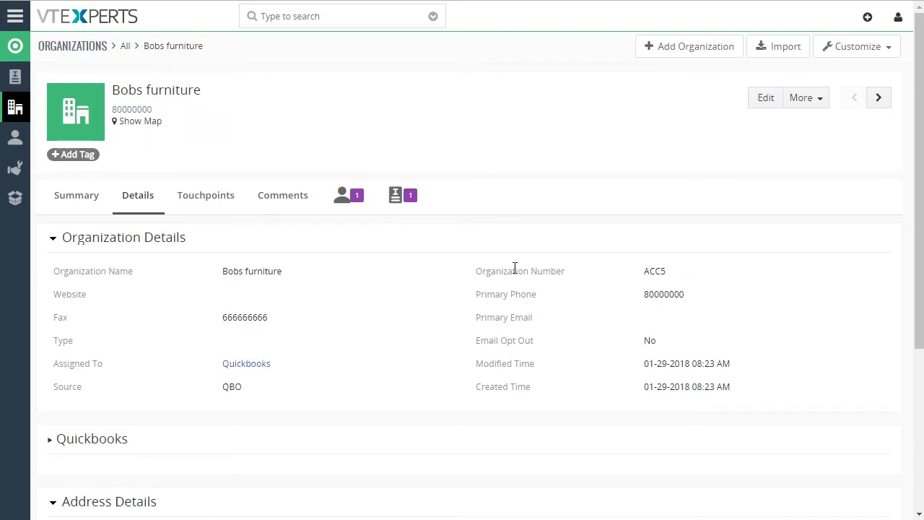
pyautogui.doubleClick(244, 321)
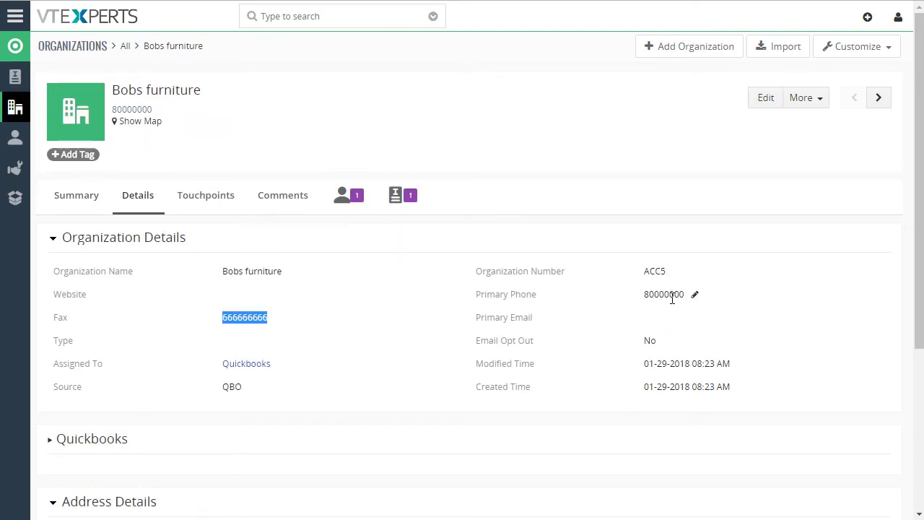
pyautogui.scroll(-1, 123, 375)
pyautogui.scroll(-2, 155, 429)
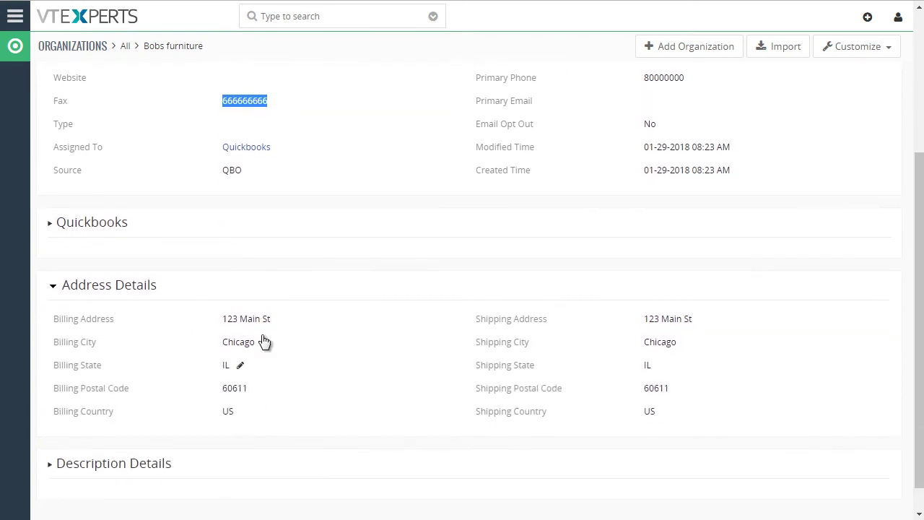
pyautogui.scroll(2, 396, 68)
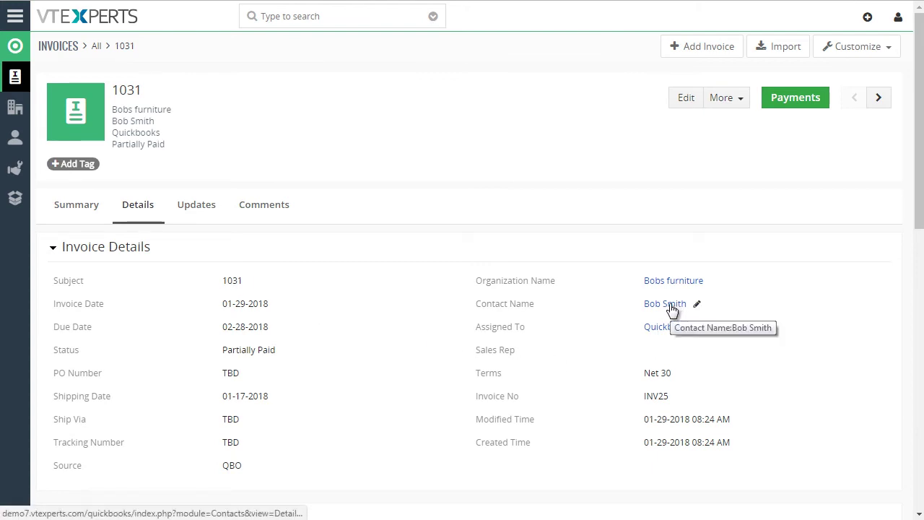
# Step: Open invoice 1031's linked contact in a new tab and check its source QBO and Active QuickBooks status
pyautogui.rightClick(669, 307)
pyautogui.click(730, 313)
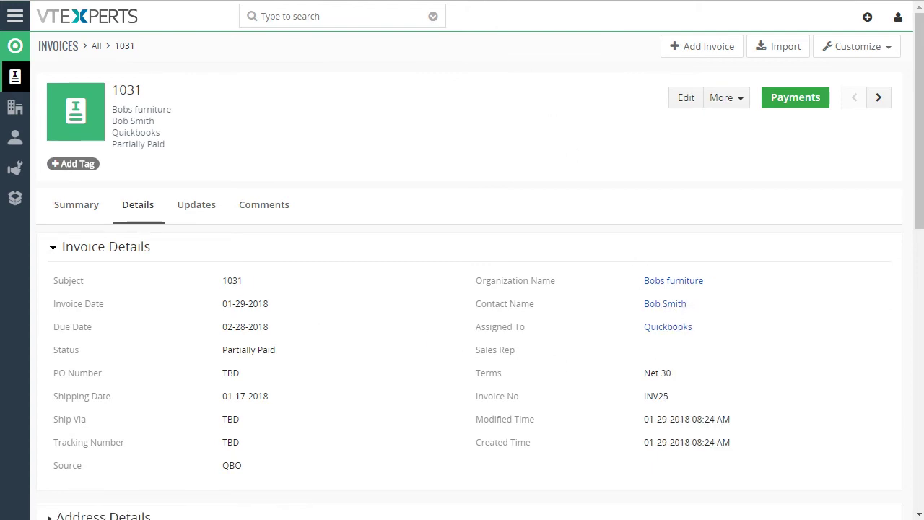
pyautogui.hotkey('ctrl', 'Tab')
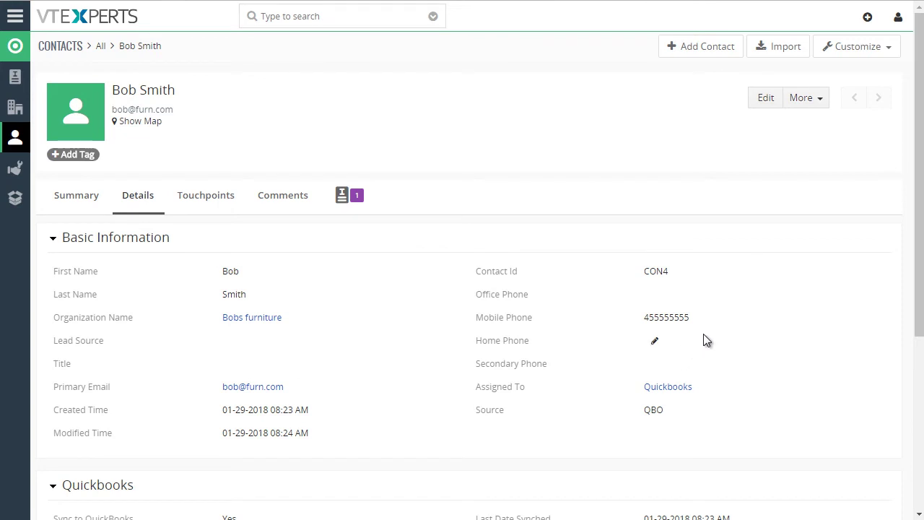
pyautogui.scroll(-2, 312, 305)
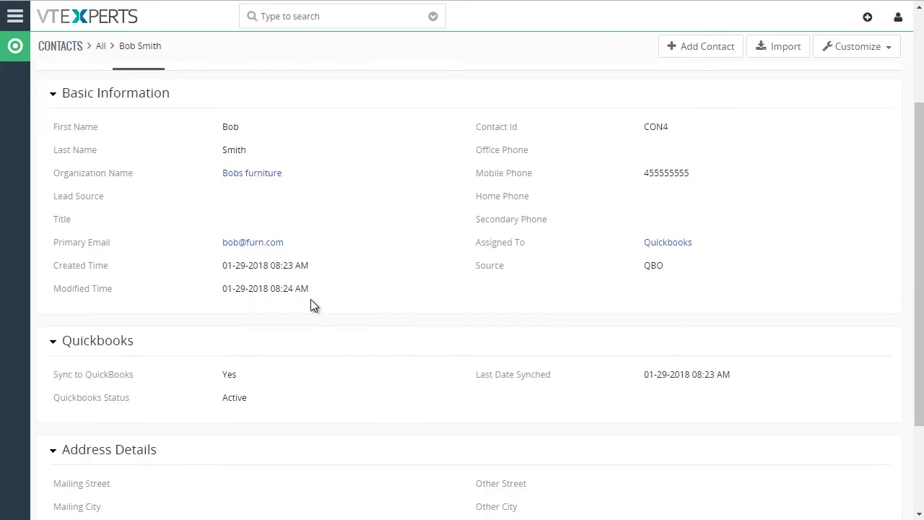
pyautogui.scroll(2, 516, 341)
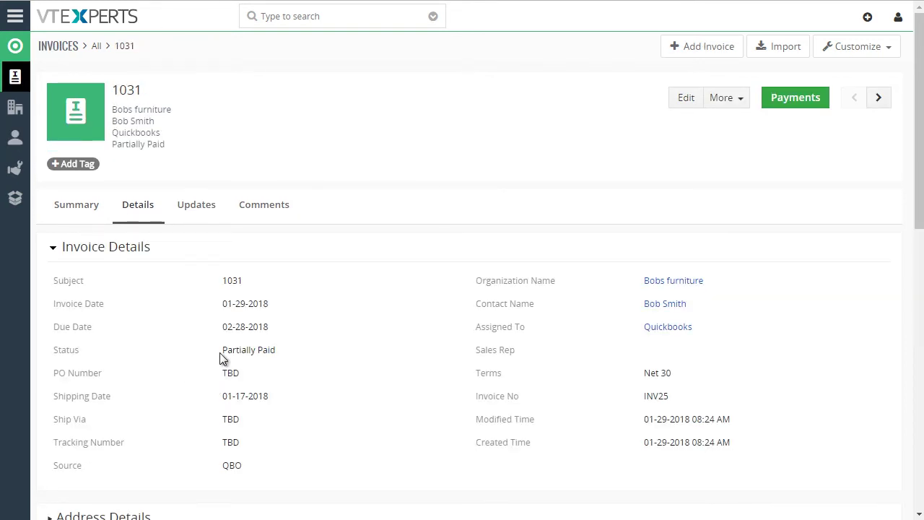
# Step: Review invoice 1031: Partially paid, grand total 4,710, received 2,000, balance 2,710
pyautogui.scroll(-1, 611, 219)
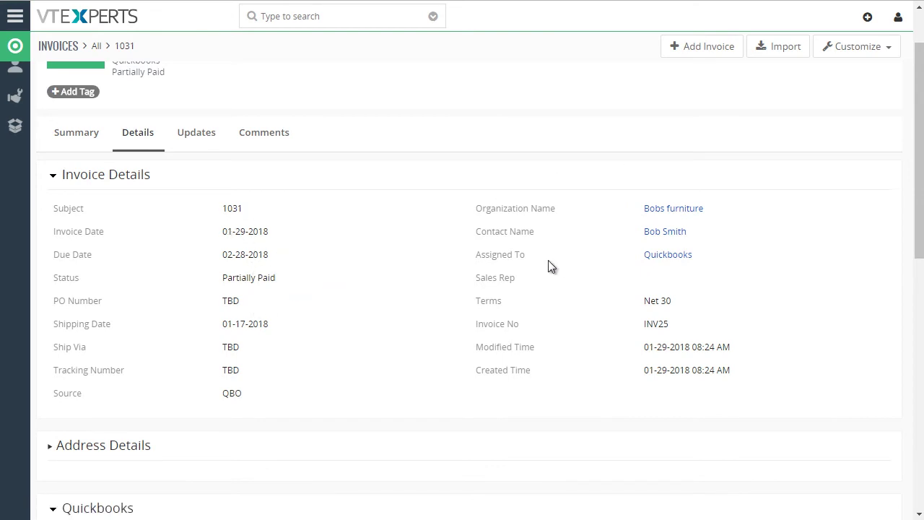
pyautogui.moveTo(918, 192); pyautogui.dragTo(918, 298)
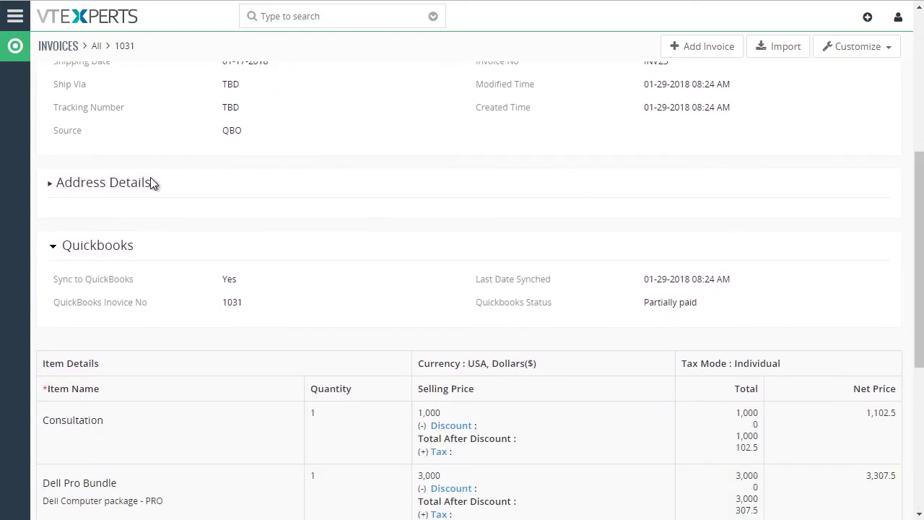
pyautogui.click(53, 187)
pyautogui.click(53, 188)
pyautogui.scroll(-2, 500, 308)
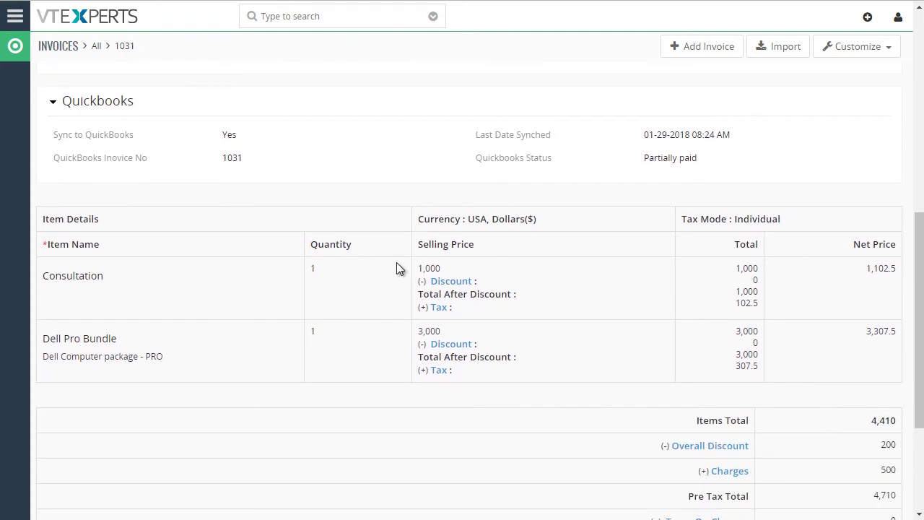
pyautogui.scroll(-1, 399, 238)
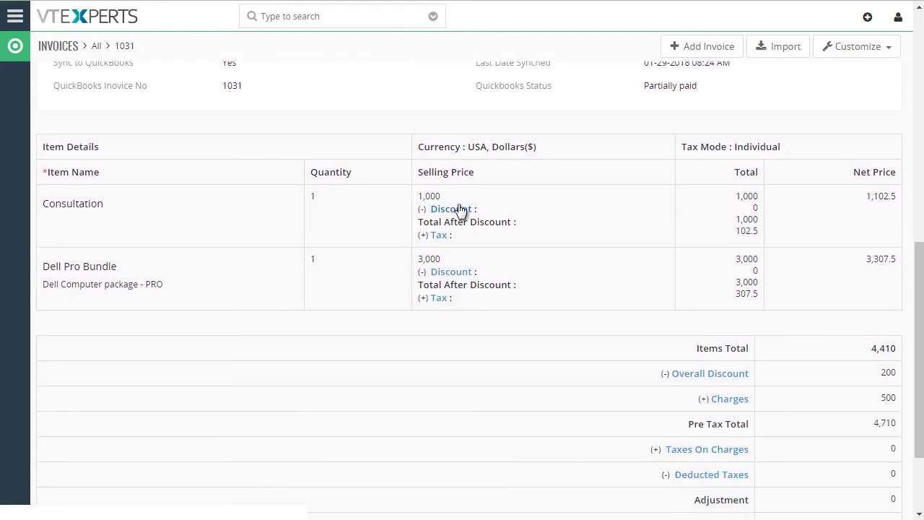
pyautogui.scroll(-1, 482, 194)
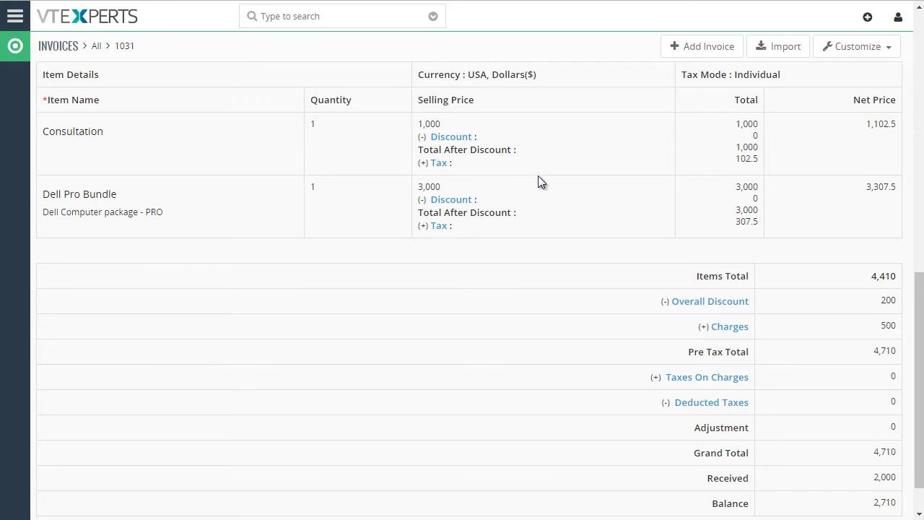
pyautogui.scroll(8, 539, 182)
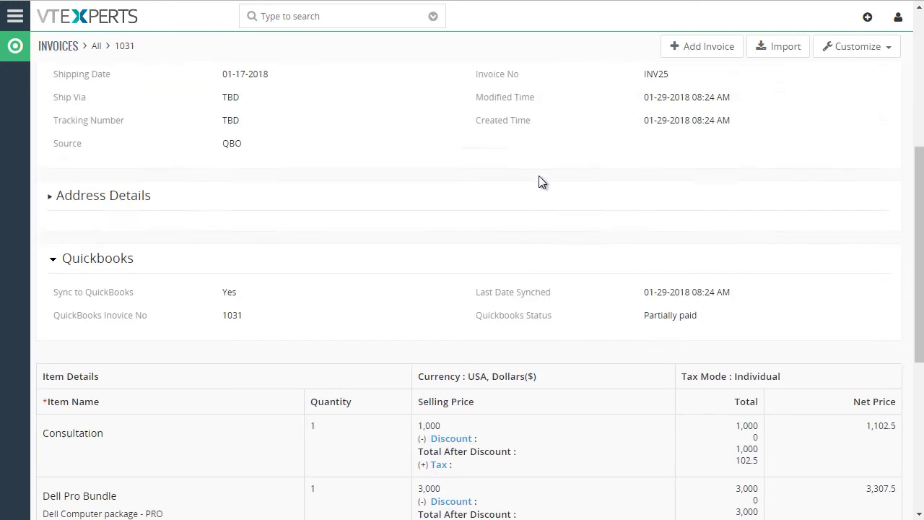
pyautogui.scroll(2, 545, 178)
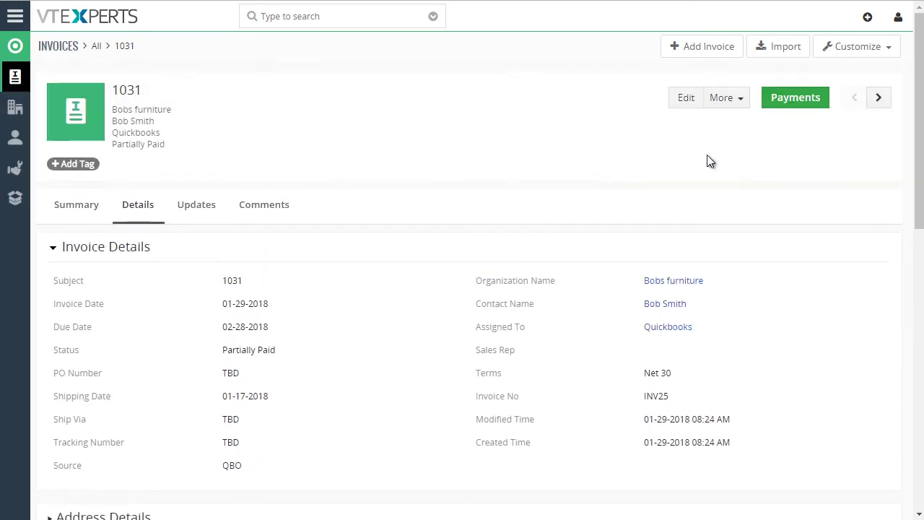
pyautogui.click(797, 100)
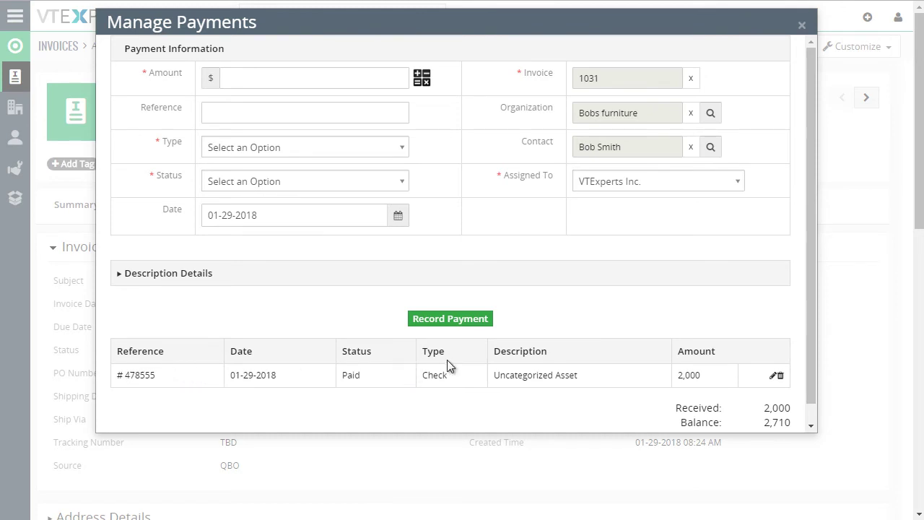
pyautogui.moveTo(808, 124); pyautogui.dragTo(806, 104)
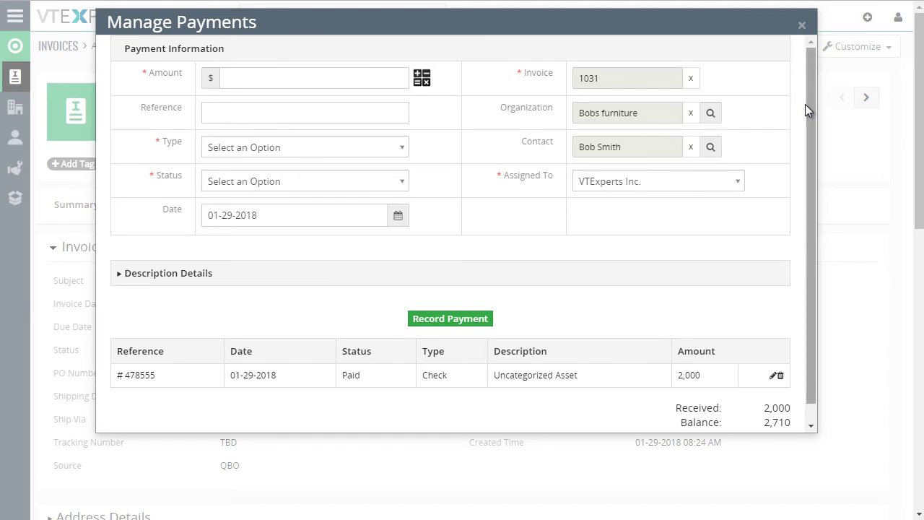
pyautogui.click(804, 27)
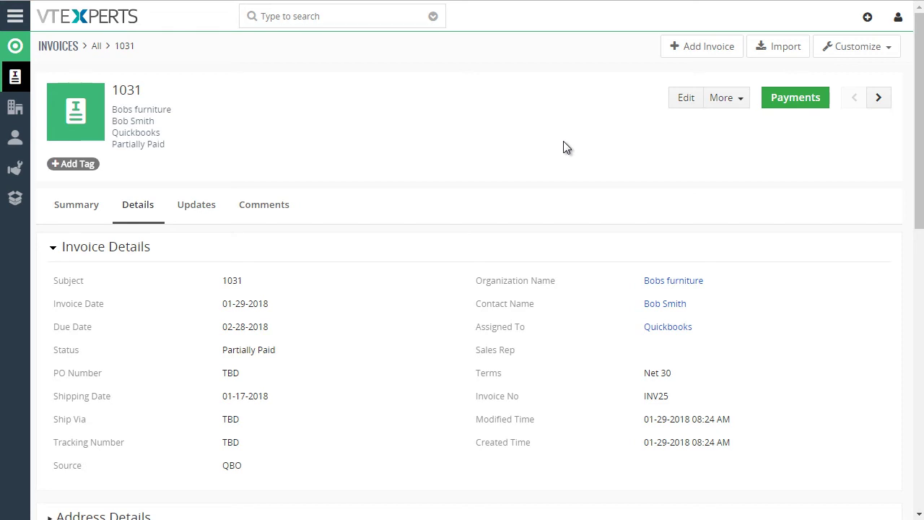
pyautogui.hotkey('ctrl', '-')
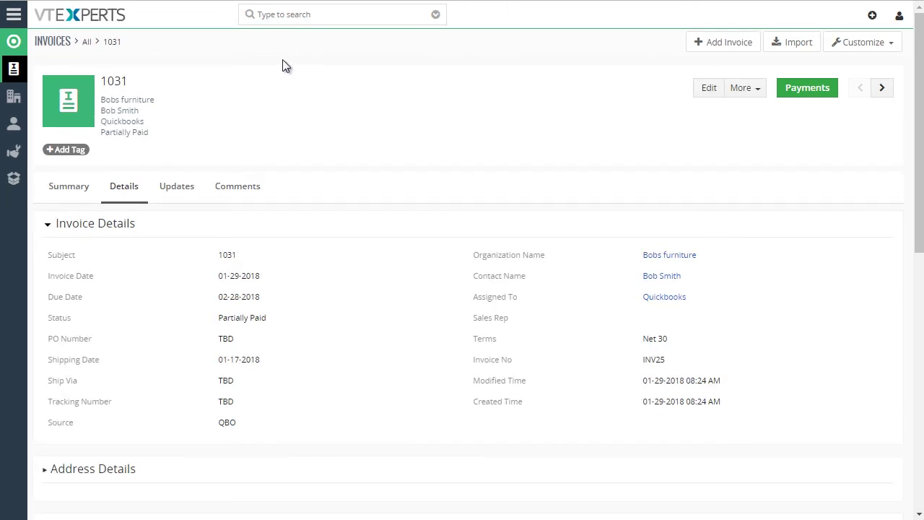
# Step: Go to CRM Settings > Other Settings > QuickBooks Online and show the Customer mappings for Organizations and Contacts
pyautogui.click(14, 17)
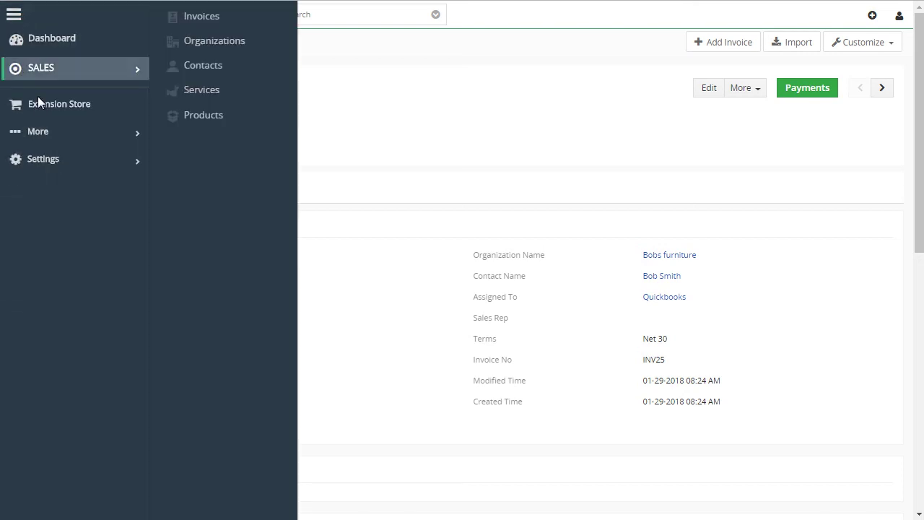
pyautogui.moveTo(58, 165)
pyautogui.click(203, 160)
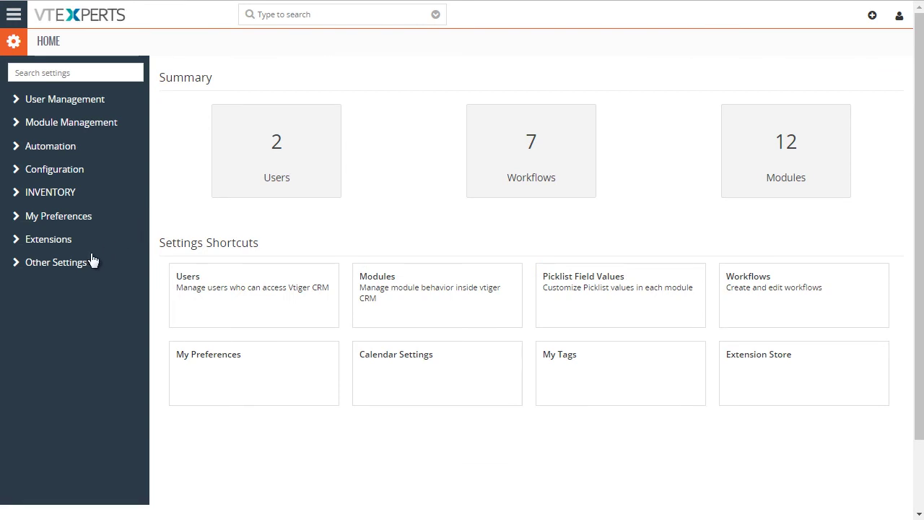
pyautogui.click(76, 265)
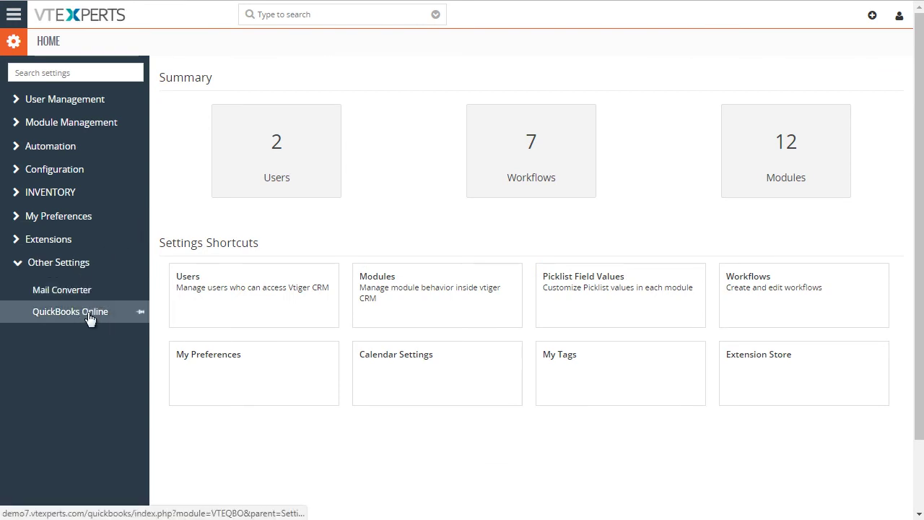
pyautogui.click(89, 317)
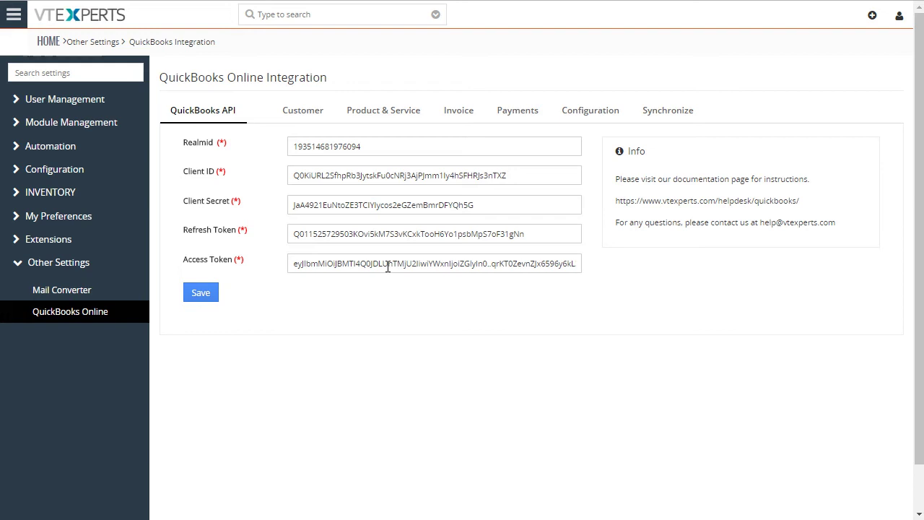
pyautogui.doubleClick(390, 176)
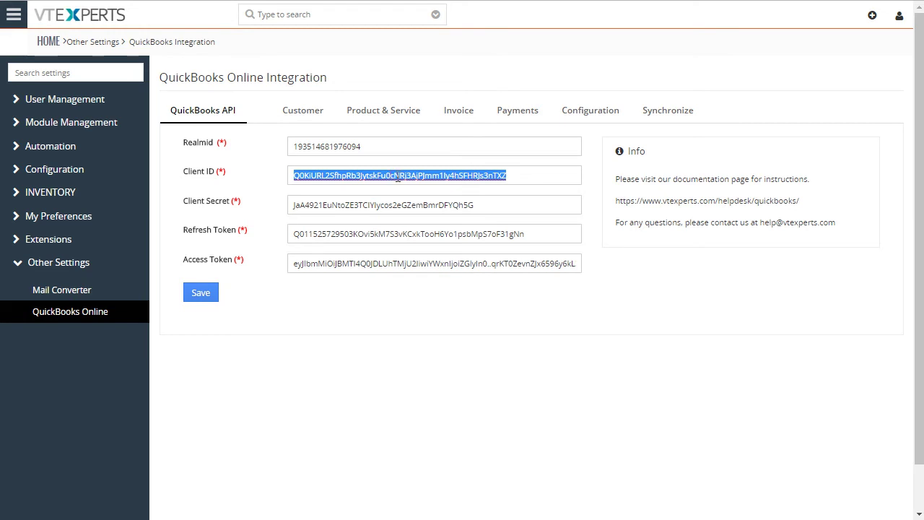
pyautogui.click(295, 114)
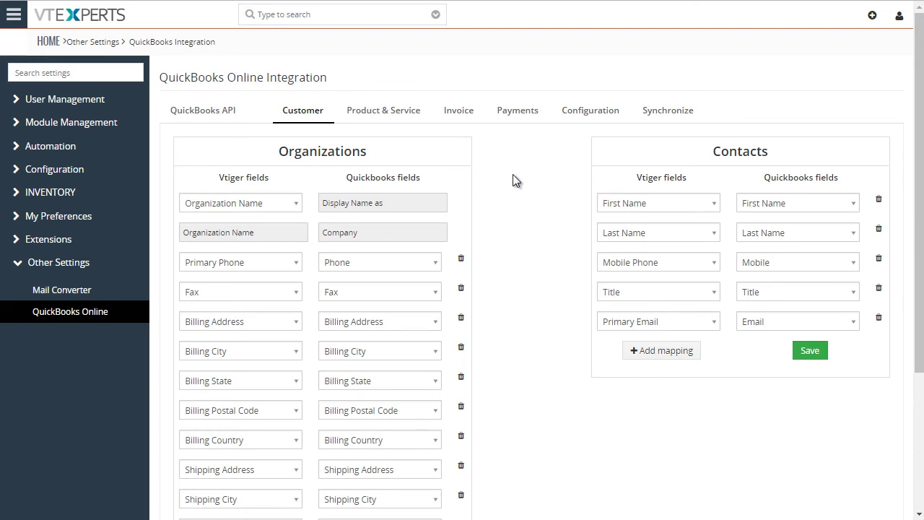
# Step: Show the Product & Service tab and highlight its Products and Services mapping headings
pyautogui.scroll(-3, 538, 200)
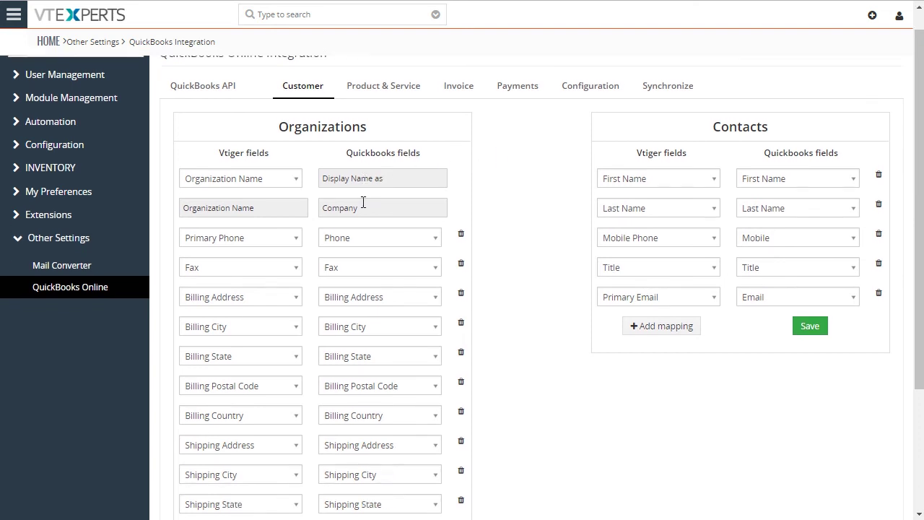
pyautogui.scroll(3, 374, 302)
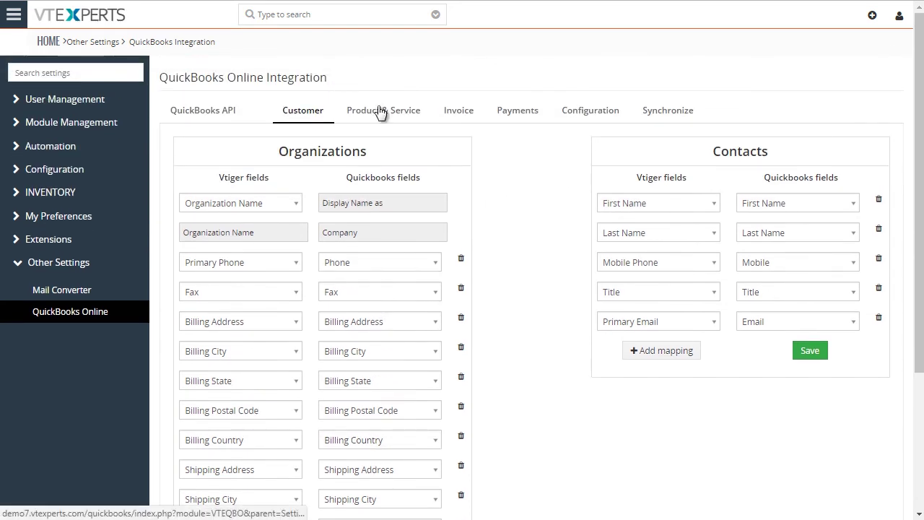
pyautogui.click(381, 111)
pyautogui.scroll(-1, 485, 180)
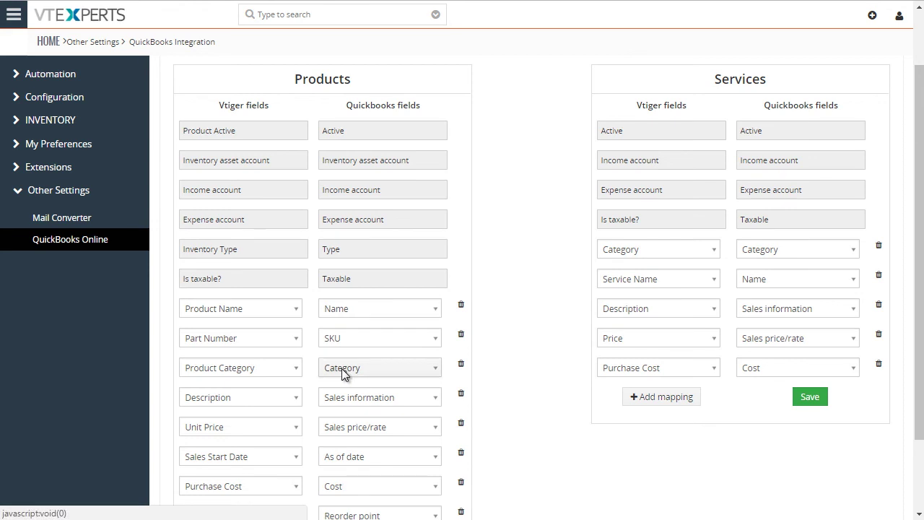
pyautogui.doubleClick(354, 81)
pyautogui.doubleClick(744, 77)
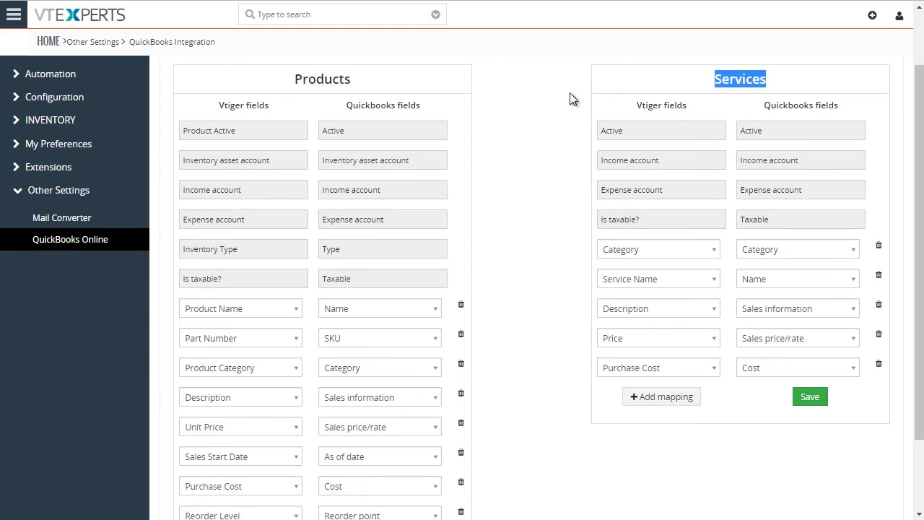
pyautogui.scroll(-1, 570, 93)
pyautogui.scroll(2, 570, 92)
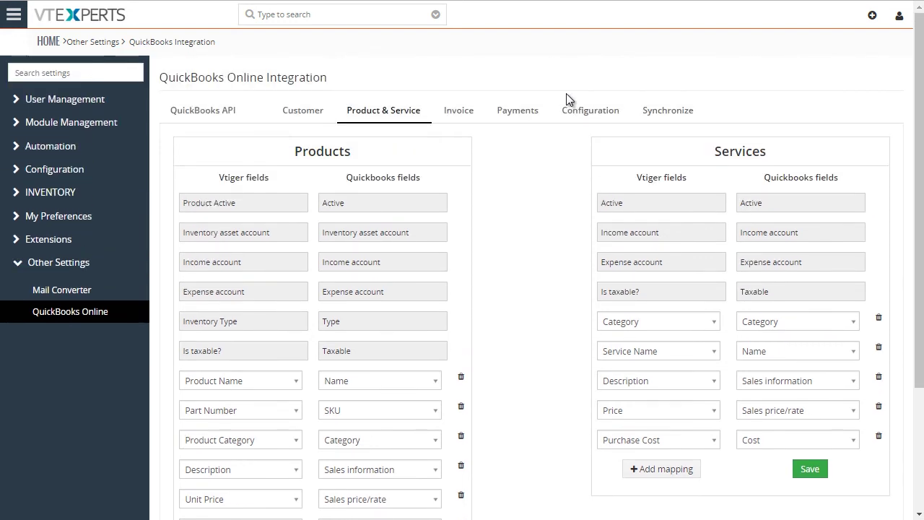
# Step: Review the Invoice field mappings, opening and closing the Sales Rep dropdowns unchanged
pyautogui.click(462, 114)
pyautogui.moveTo(919, 48); pyautogui.dragTo(919, 91)
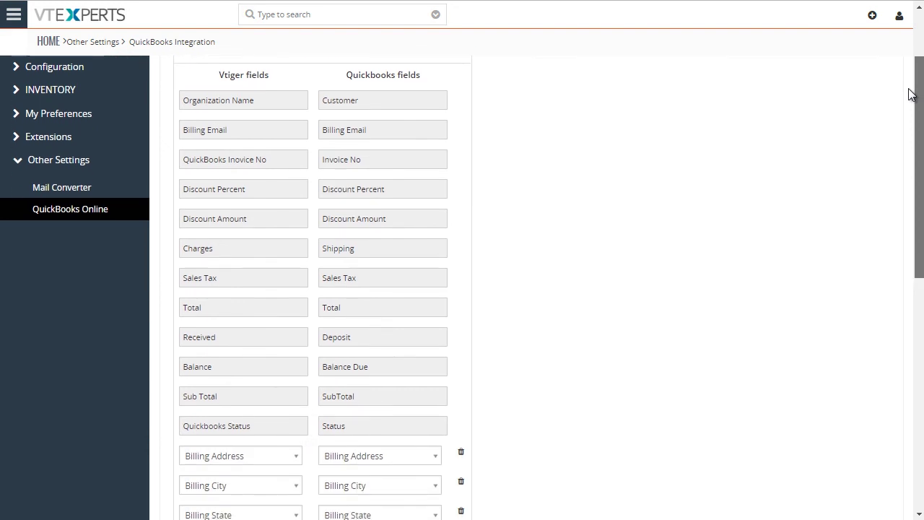
pyautogui.scroll(-5, 401, 141)
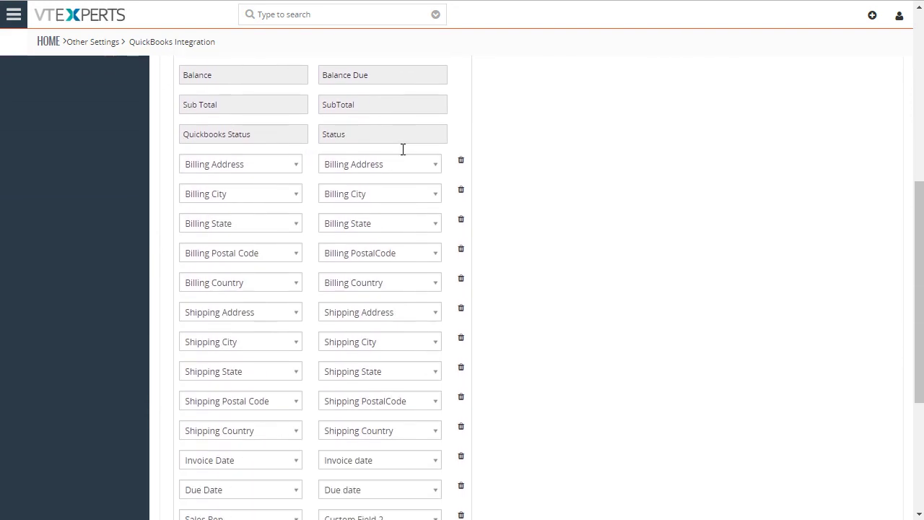
pyautogui.scroll(-2, 389, 144)
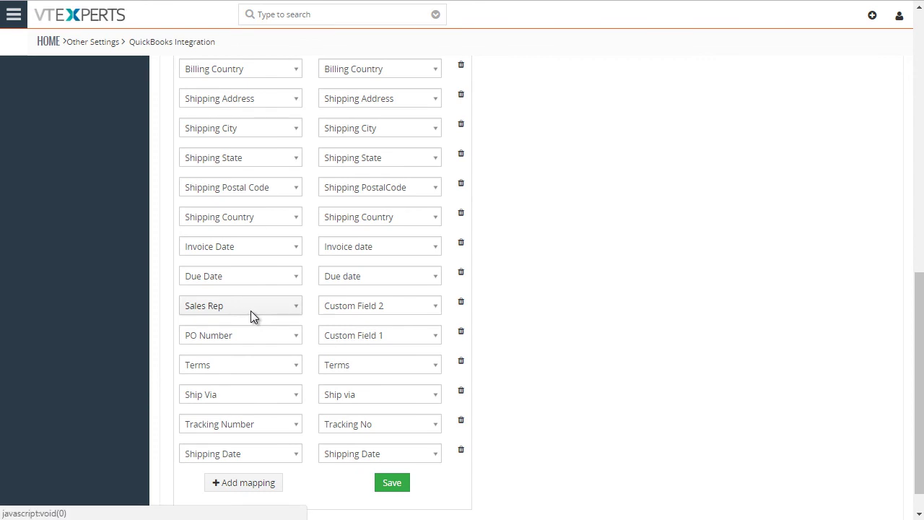
pyautogui.click(354, 309)
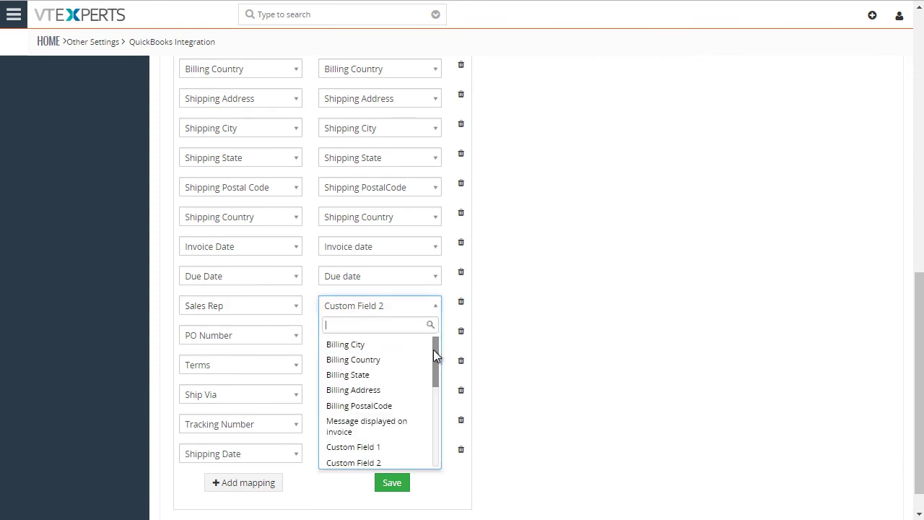
pyautogui.moveTo(434, 349); pyautogui.dragTo(436, 374)
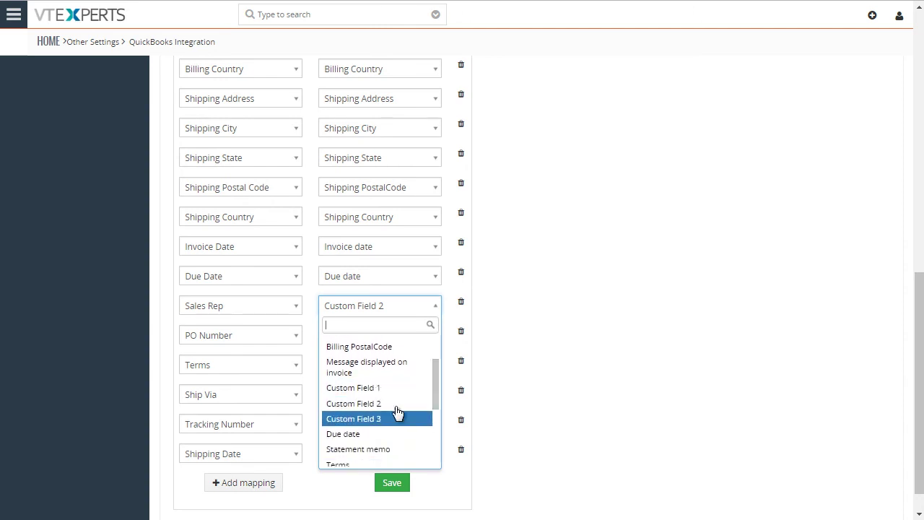
pyautogui.click(292, 309)
pyautogui.click(292, 309)
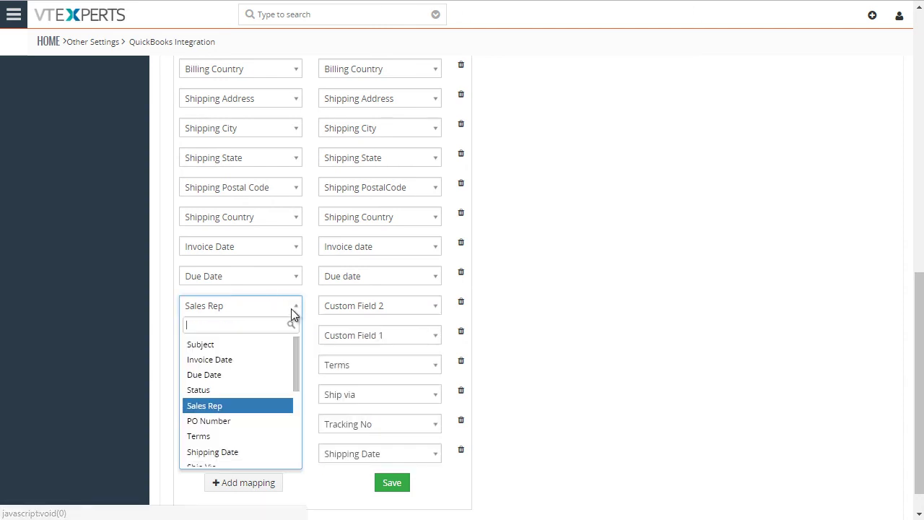
pyautogui.click(614, 309)
# Step: View the Payments field mappings, then the Configuration tab
pyautogui.scroll(10, 614, 310)
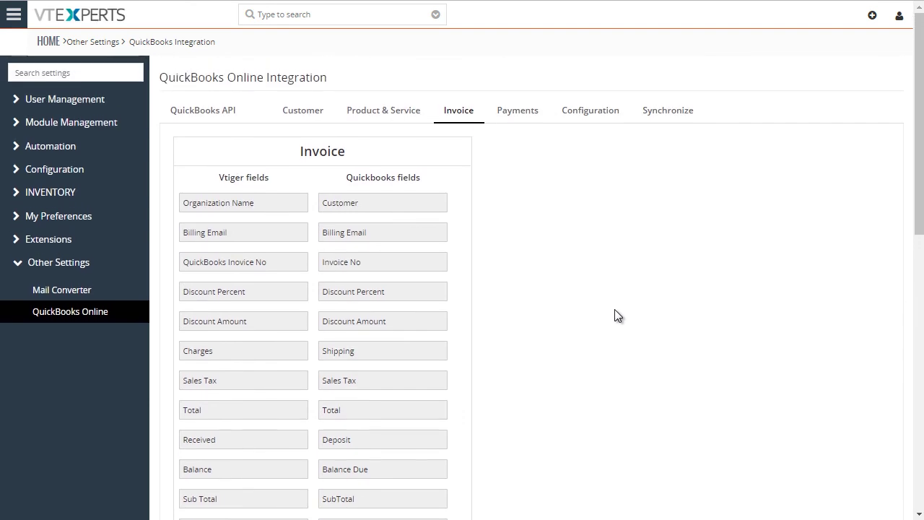
pyautogui.click(523, 119)
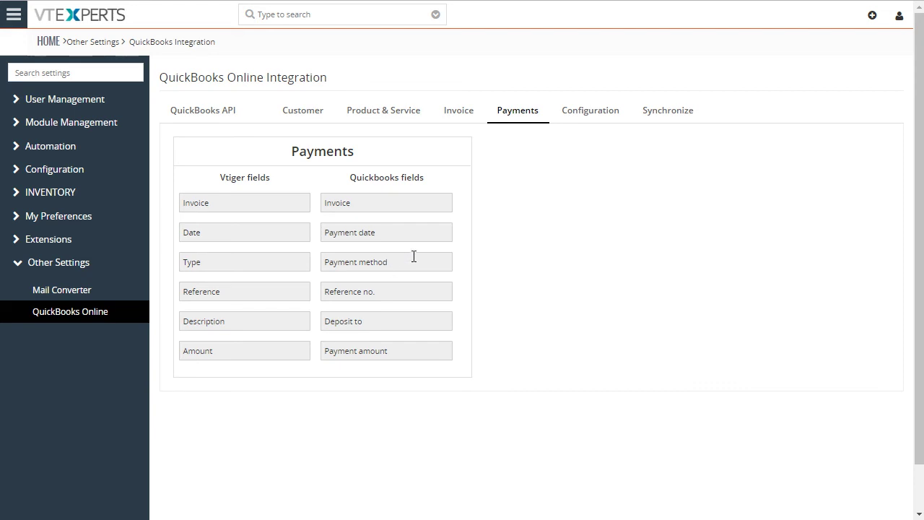
pyautogui.click(586, 115)
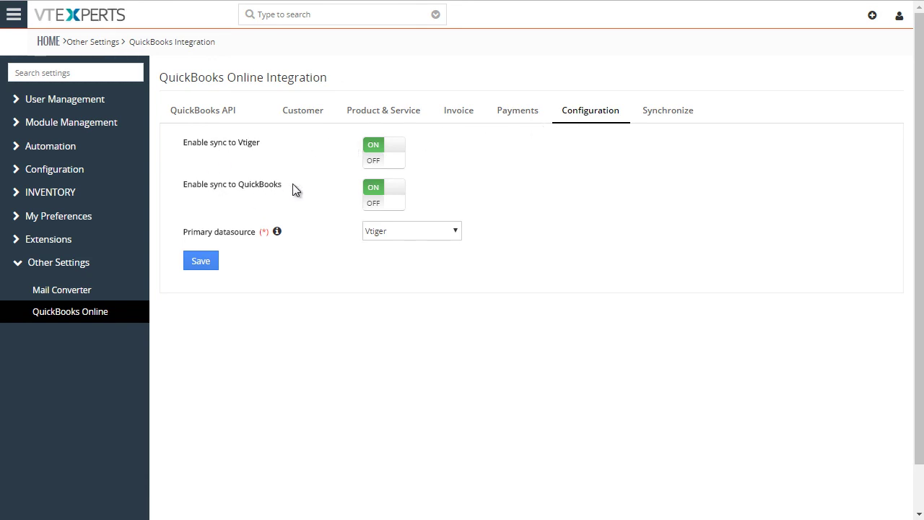
# Step: Toggle Enable sync to Vtiger off and on, keep Vtiger as primary datasource, then open Synchronize
pyautogui.click(384, 151)
pyautogui.click(375, 151)
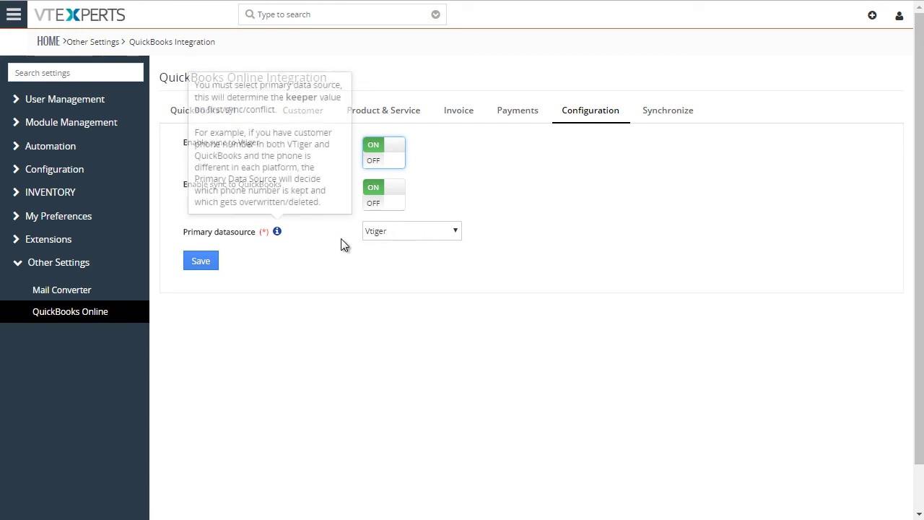
pyautogui.click(437, 233)
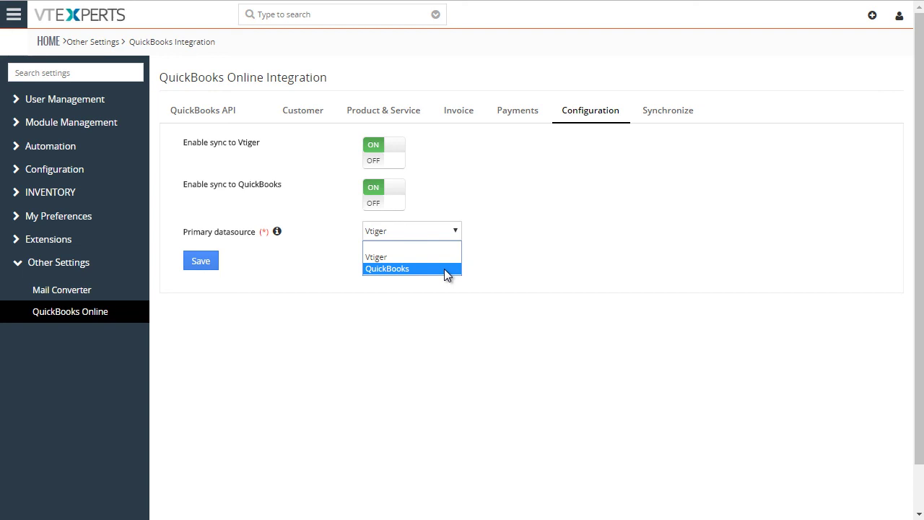
pyautogui.click(582, 178)
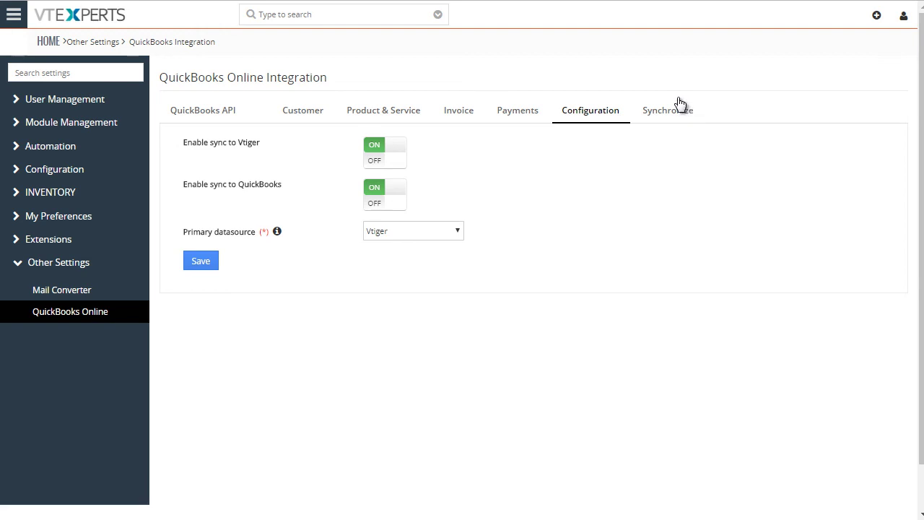
pyautogui.click(657, 113)
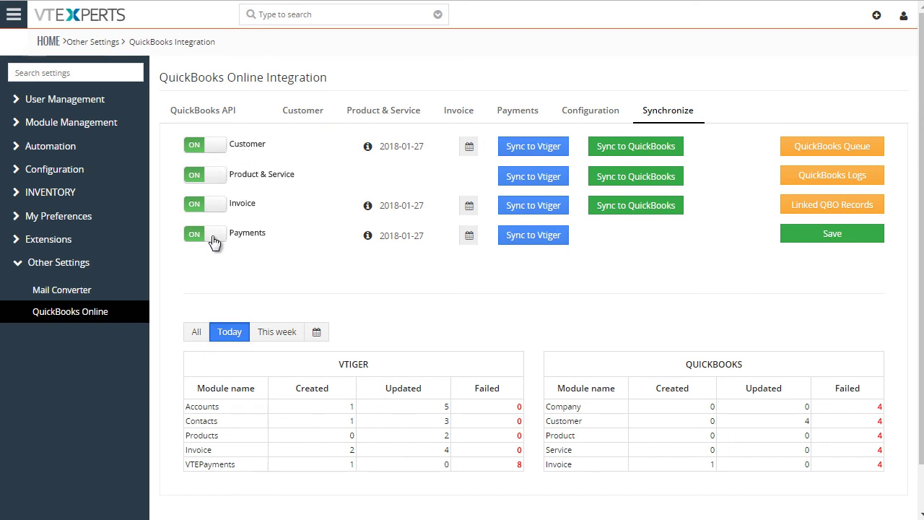
# Step: Pick January 1, 2018 in the Customer date field's datepicker
pyautogui.click(401, 147)
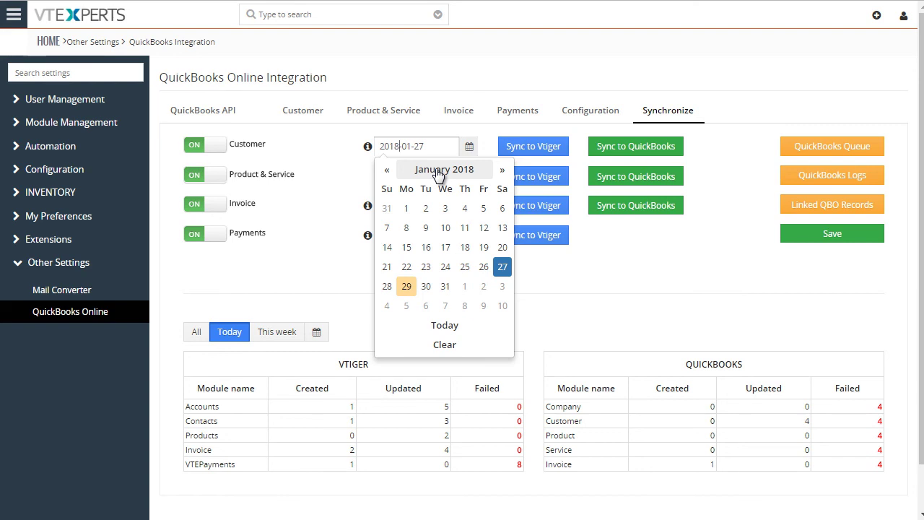
pyautogui.click(407, 208)
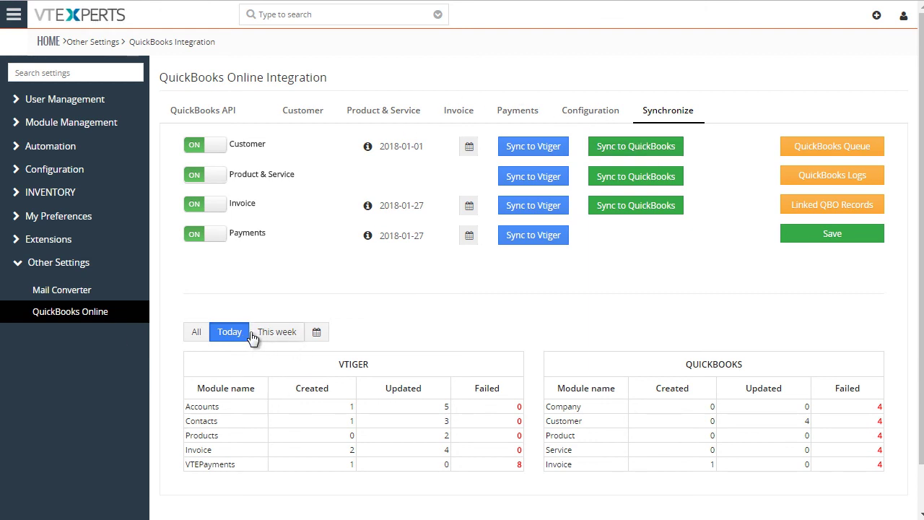
# Step: Switch the sync statistics to All, showing totals such as 21 vtiger invoices and 7 failed QuickBooks invoices
pyautogui.click(197, 332)
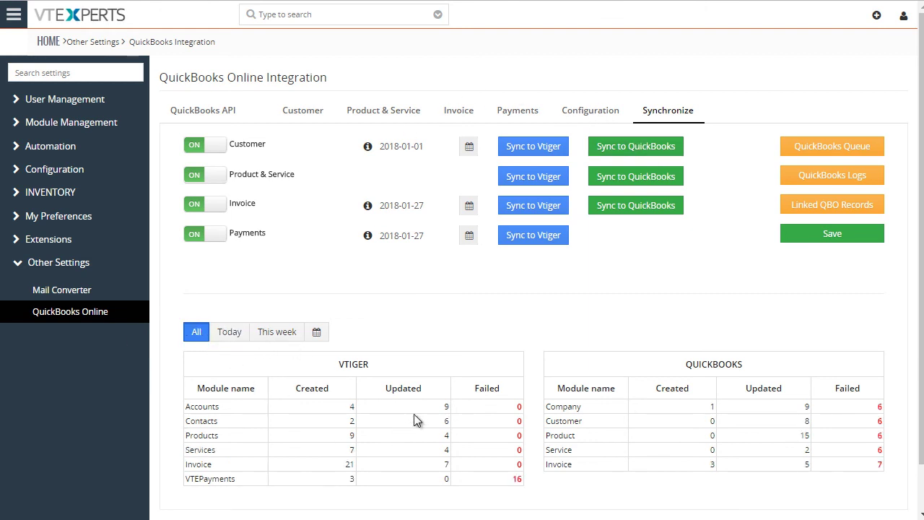